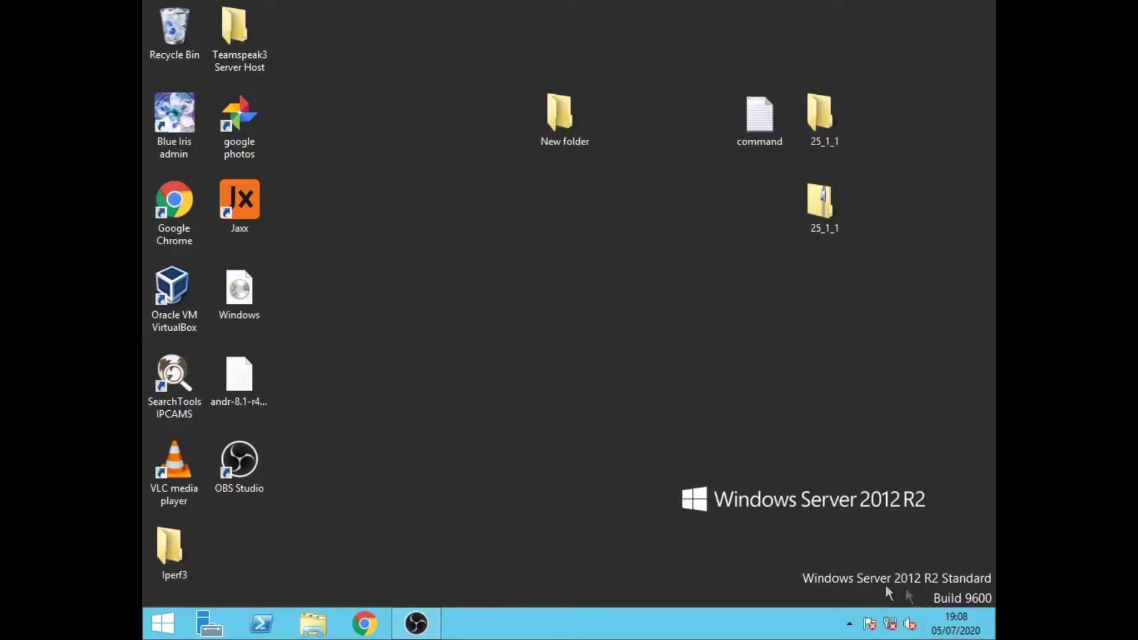
Check the available network connections and adapters through the Network and Sharing Center
left_click(892, 622)
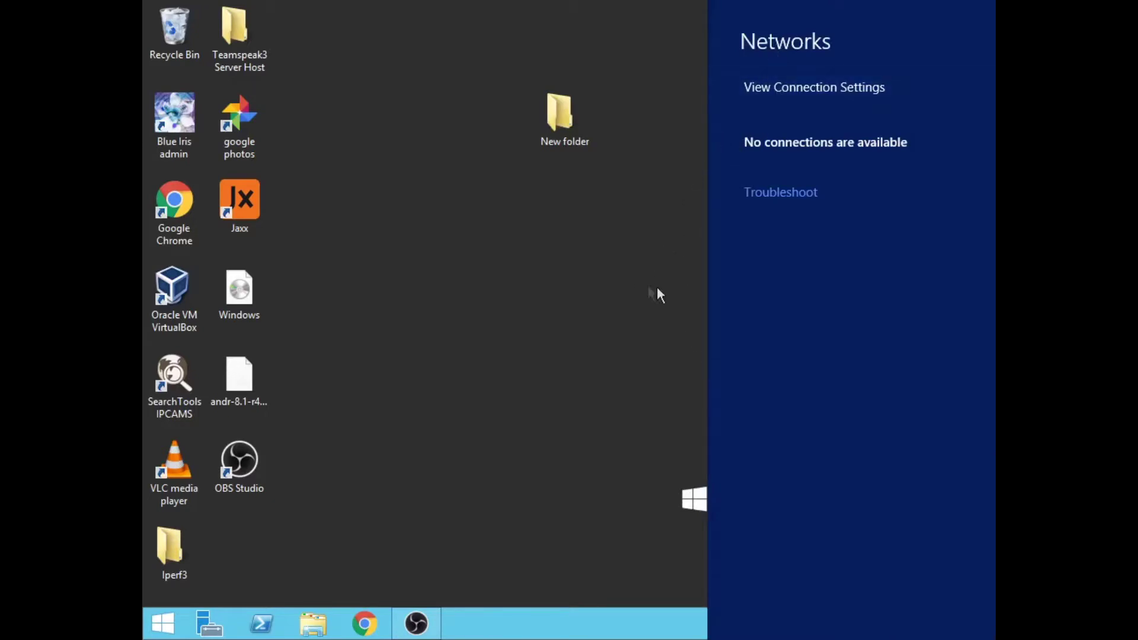
left_click(657, 286)
right_click(891, 624)
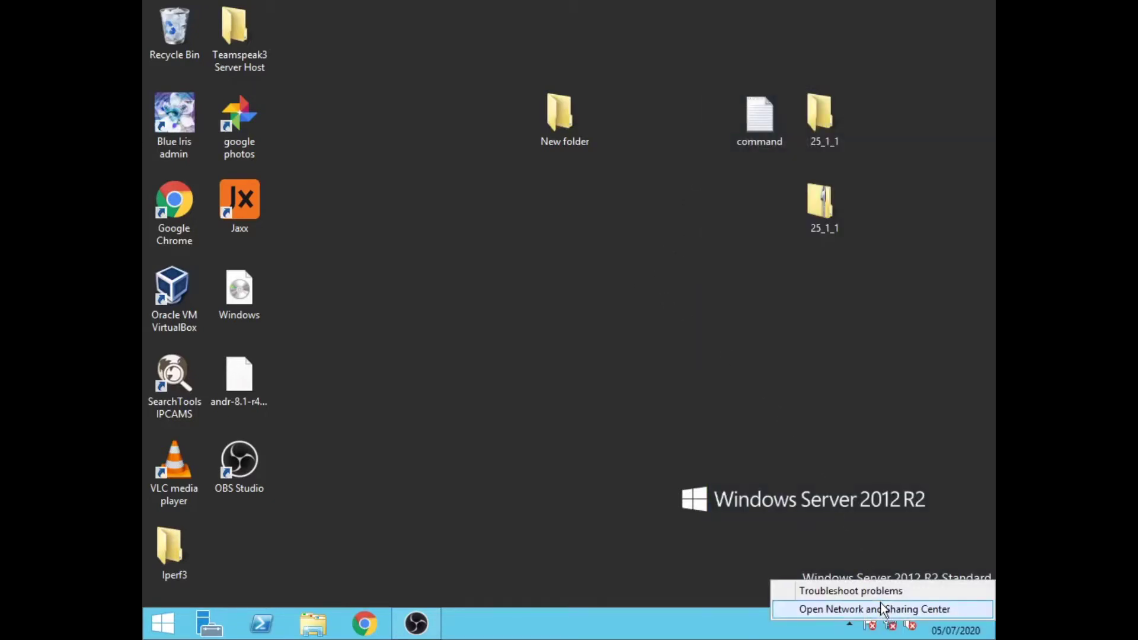
left_click(883, 609)
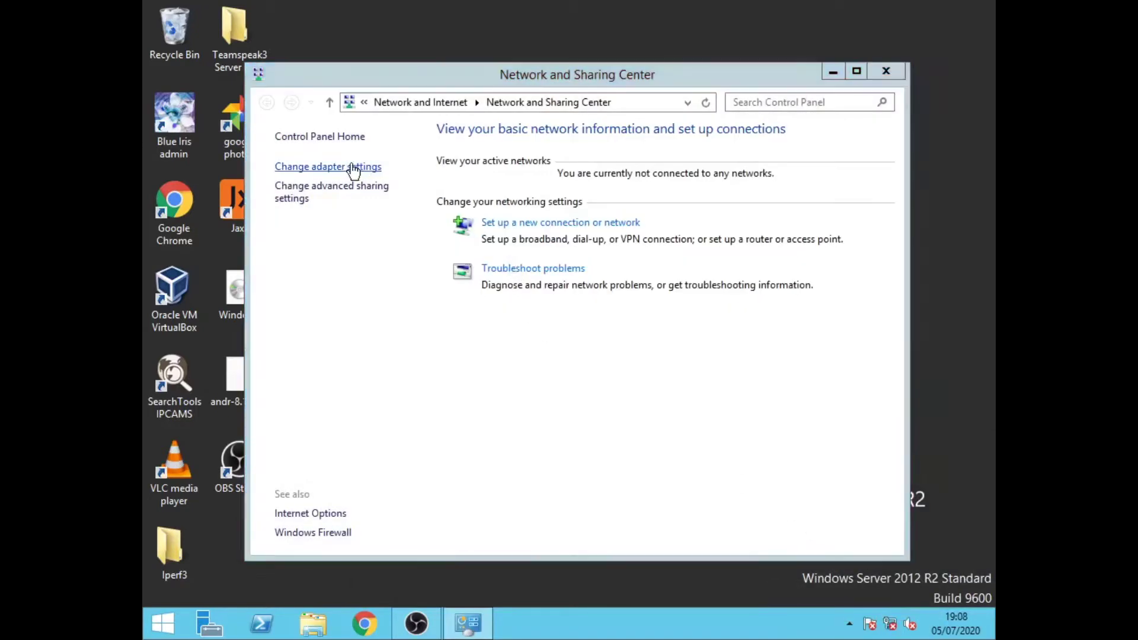
left_click(353, 168)
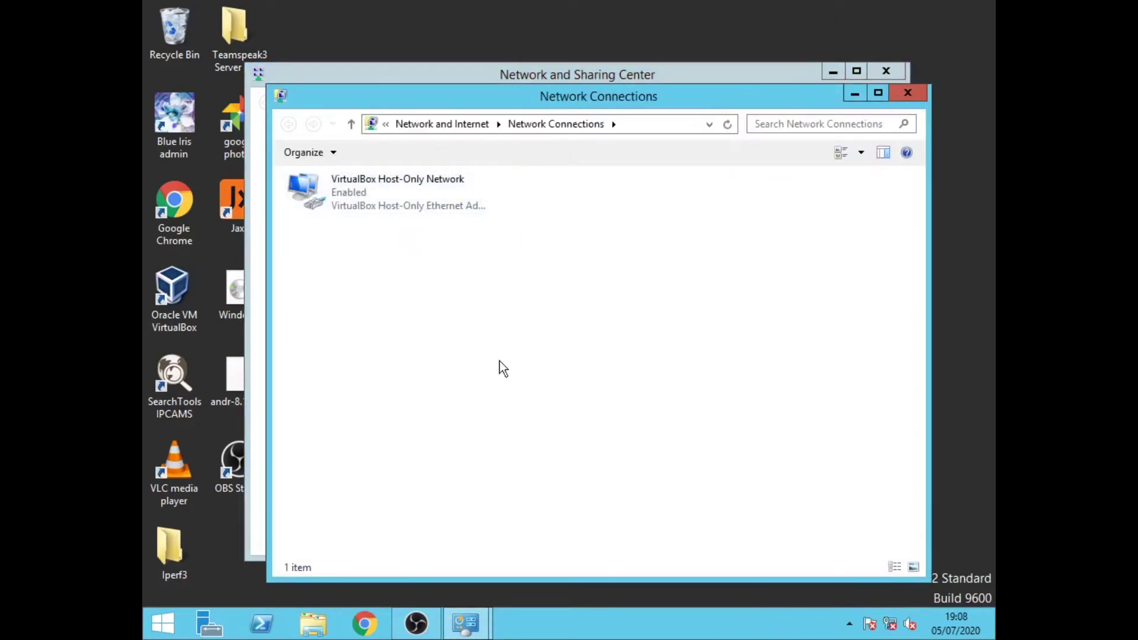
left_click(916, 94)
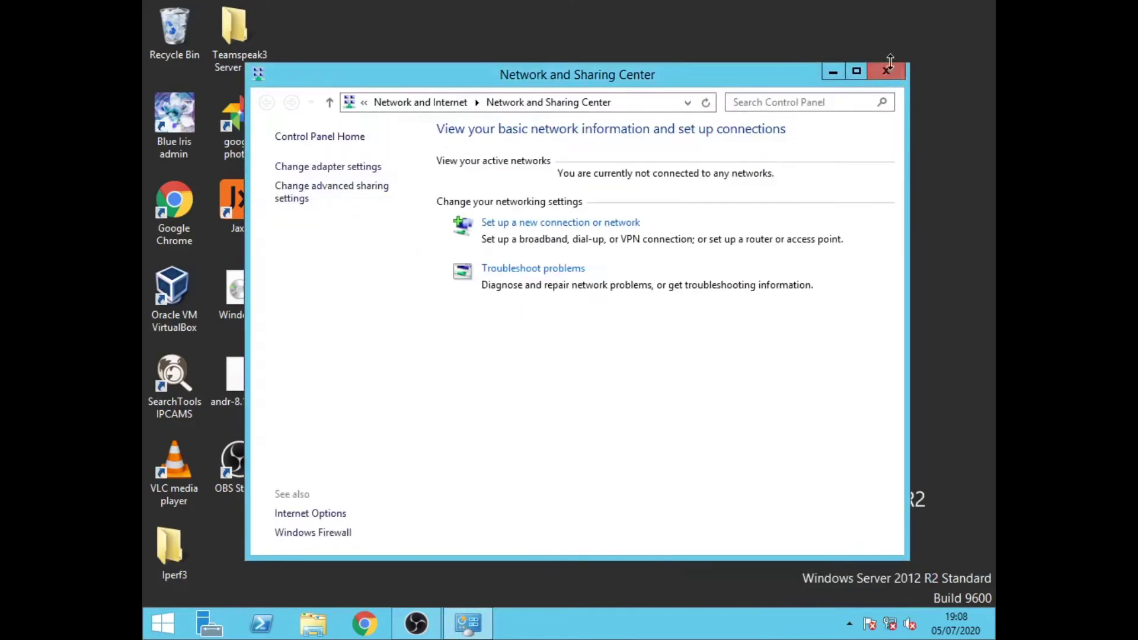
left_click(888, 70)
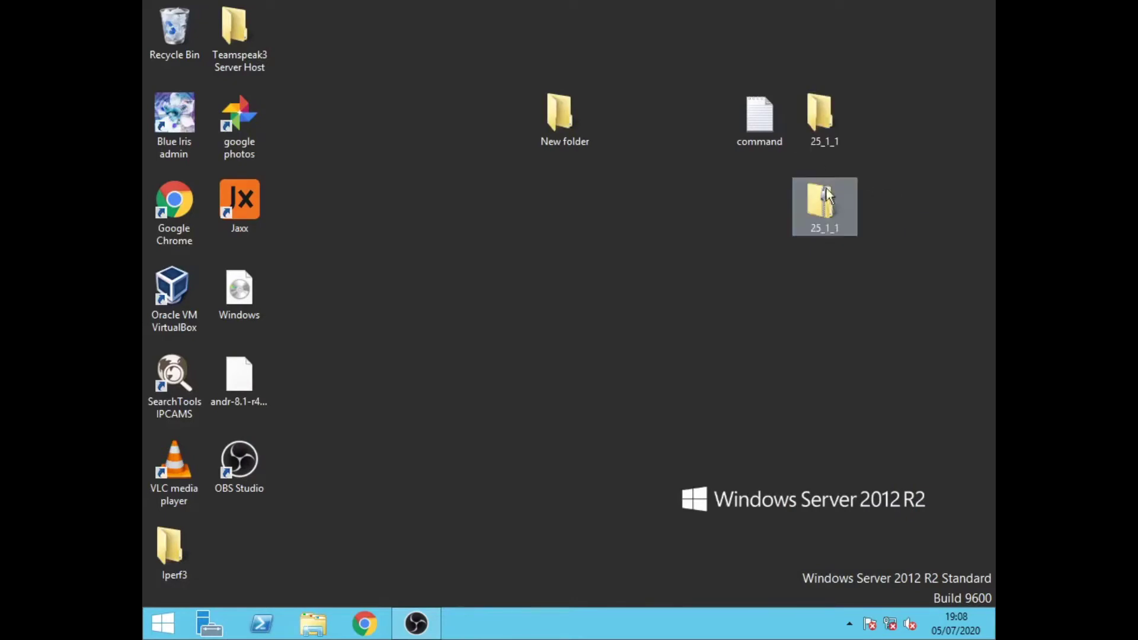
Move the 25_1_1 zip archive to the top row and browse the extracted 25_1_1 driver folder
left_click_drag(805, 231, 773, 254)
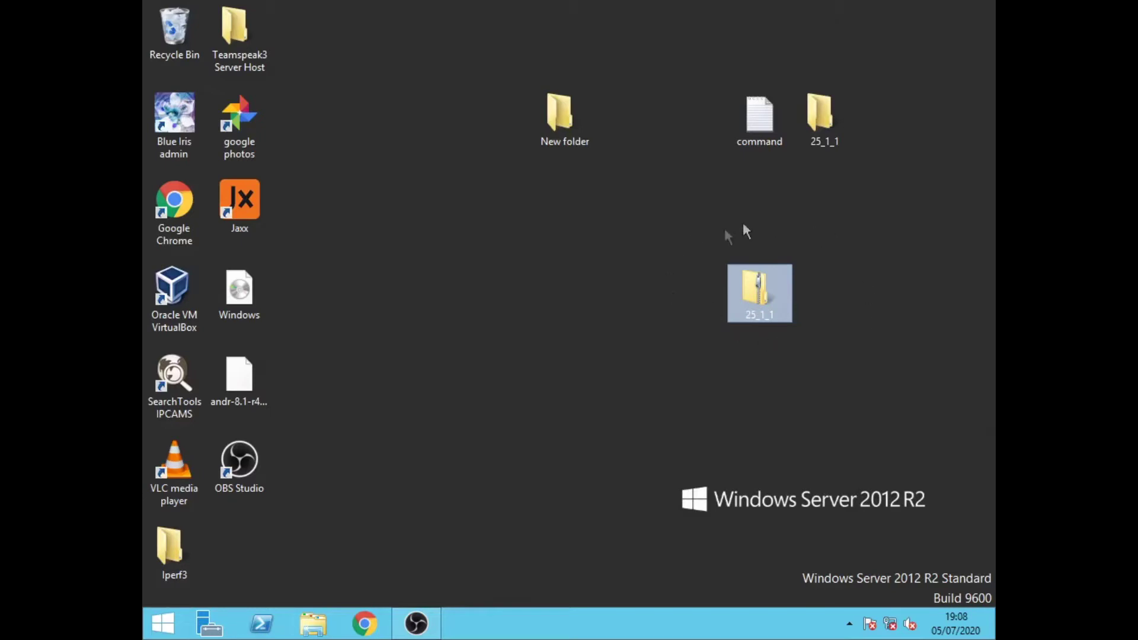
left_click_drag(754, 291, 755, 211)
double_click(763, 204)
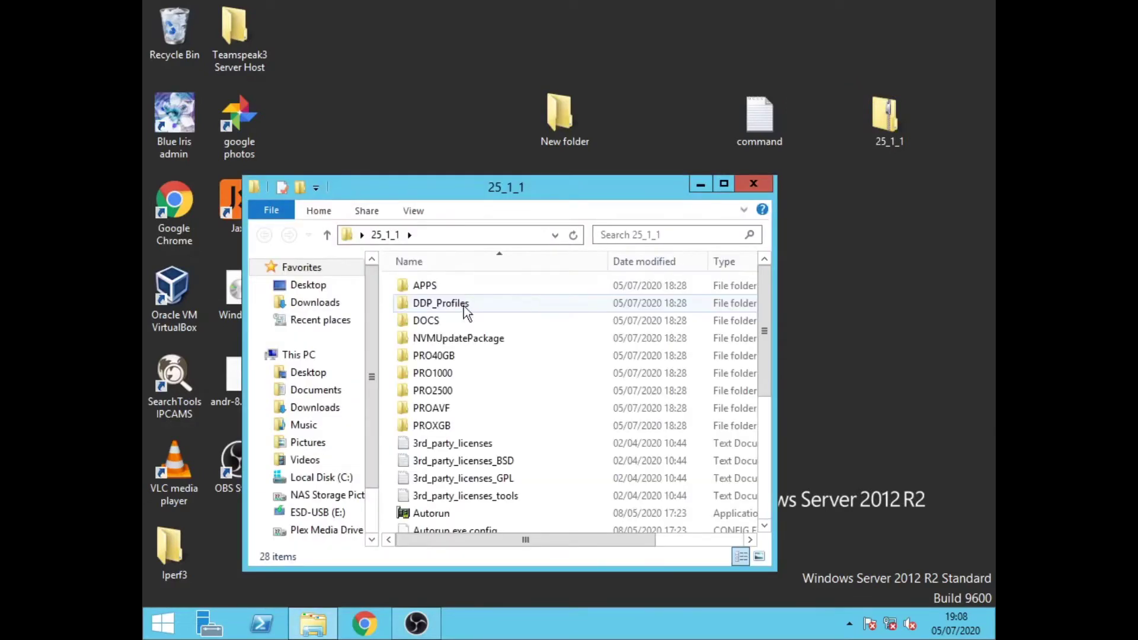
scroll(480, 344, "down", 4)
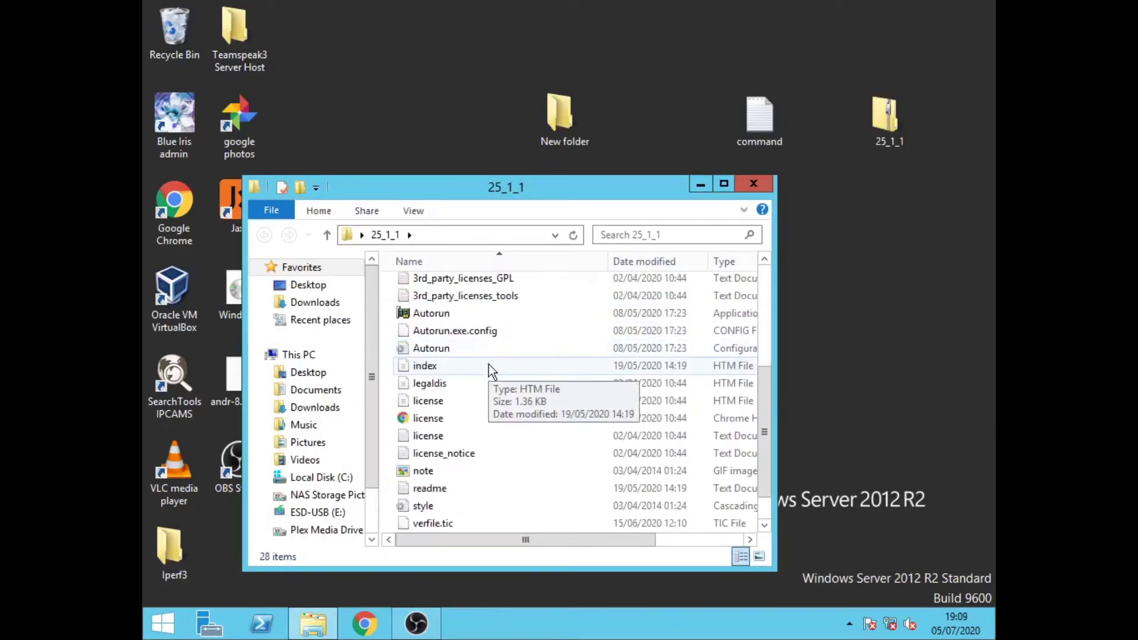
left_click(754, 184)
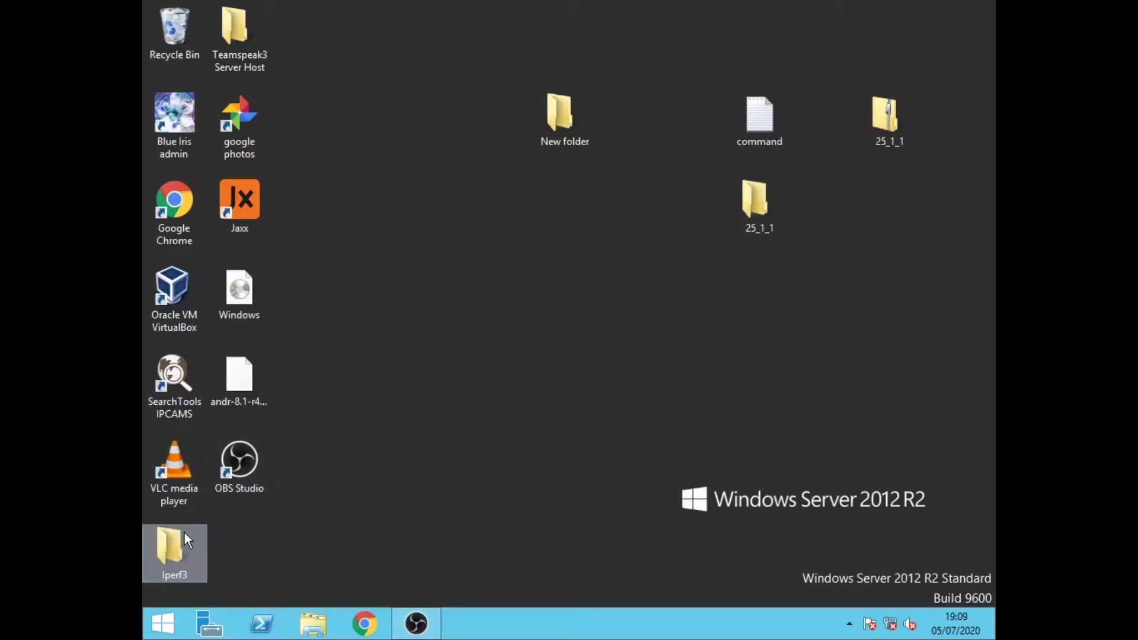
Launch the Command Prompt from a Start search for cmd
left_click(164, 623)
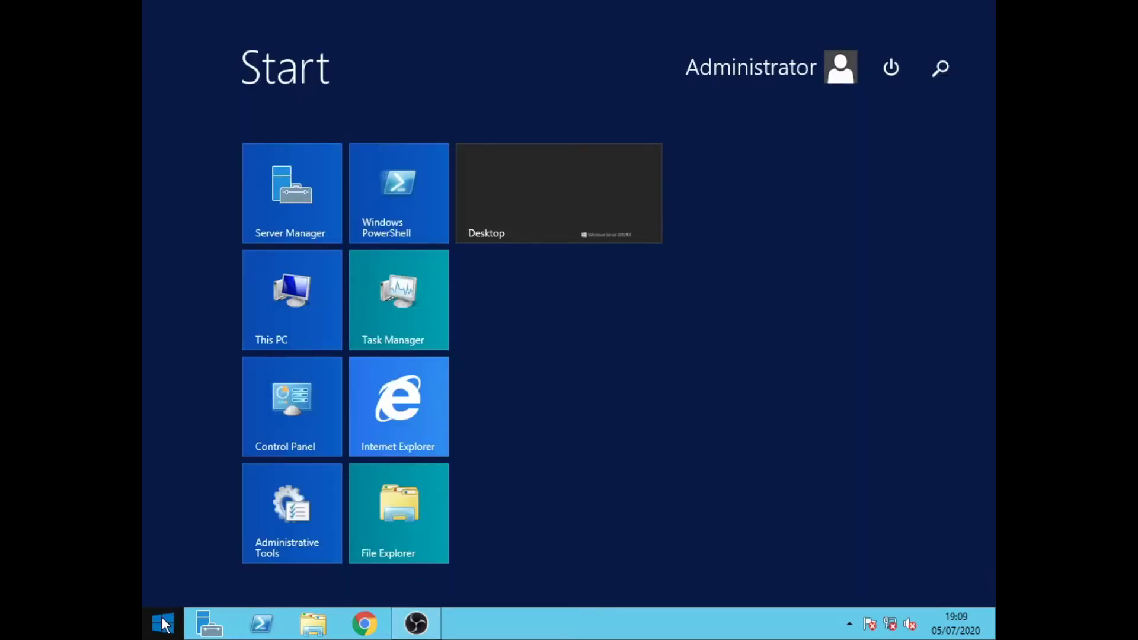
type("cmd")
key("Return")
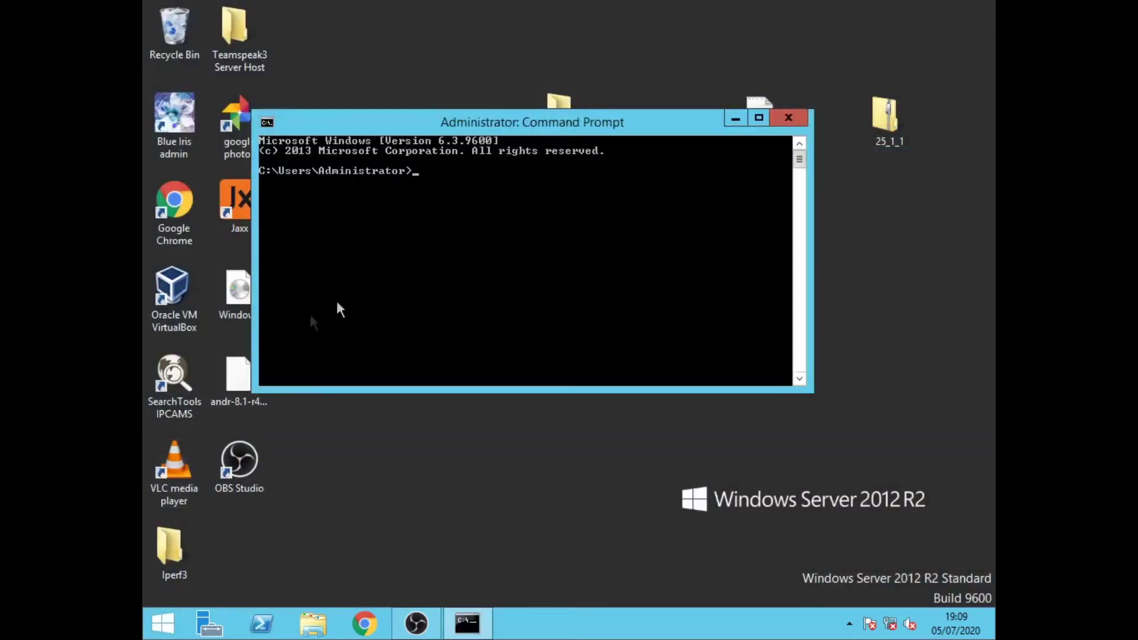
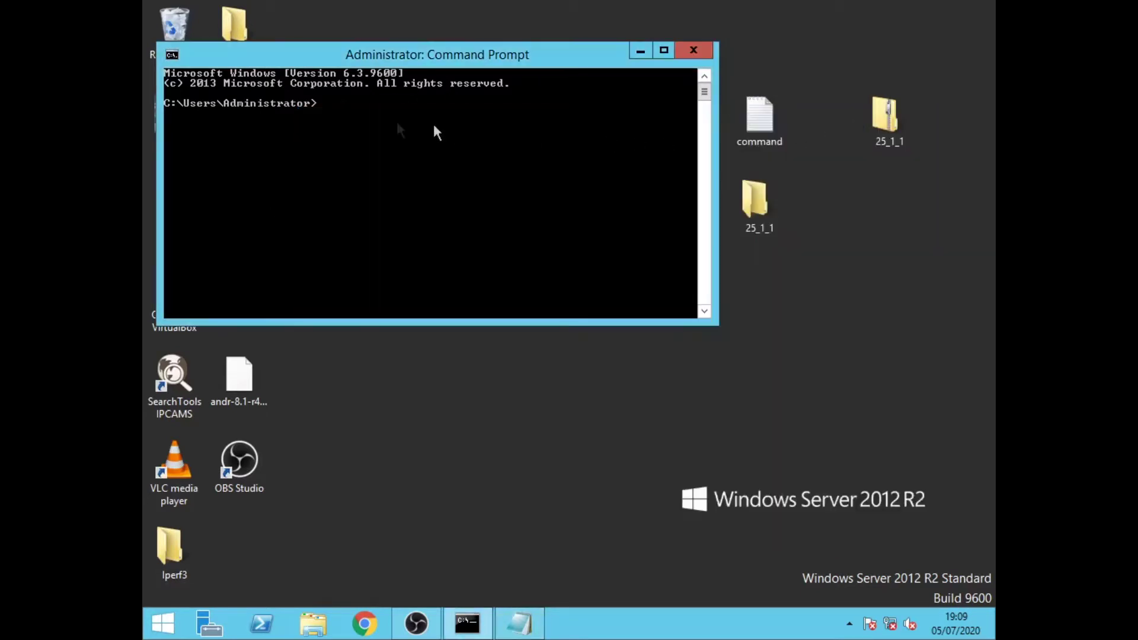
Right-click in the Administrator Command Prompt to bring up the Paste menu
right_click(324, 113)
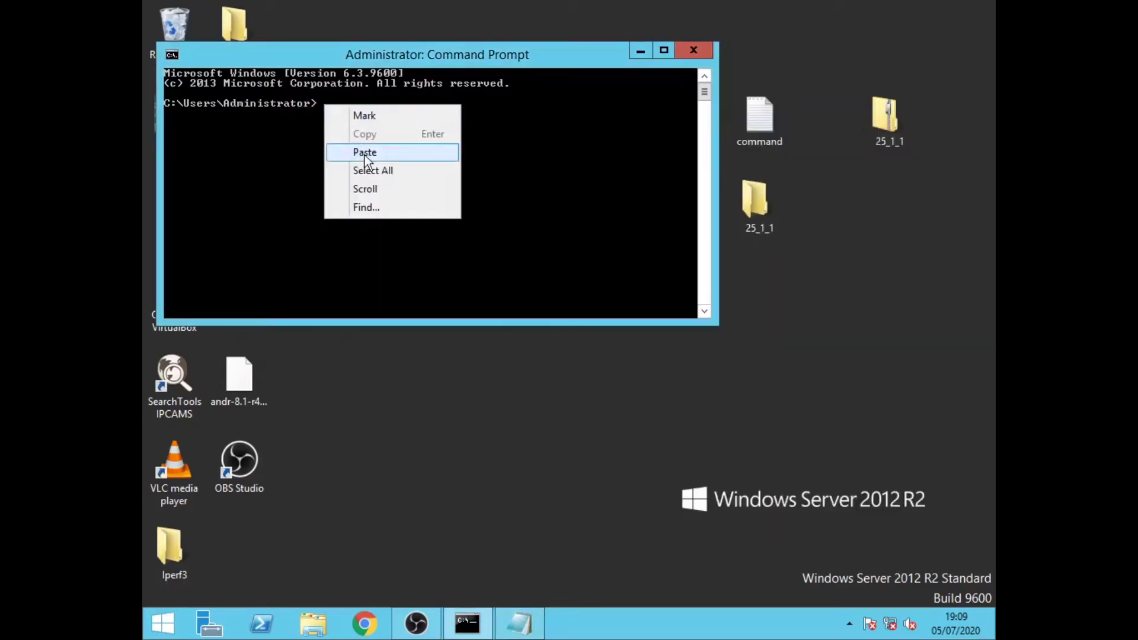
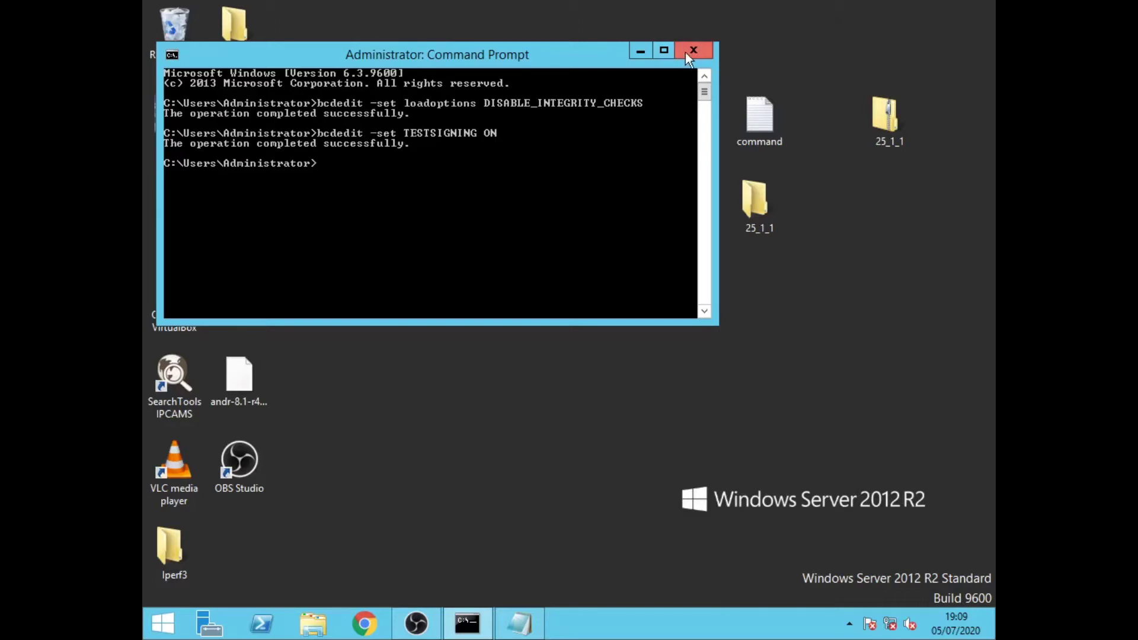
Close the Administrator: Command Prompt window now that both bcdedit changes have succeeded
left_click(691, 51)
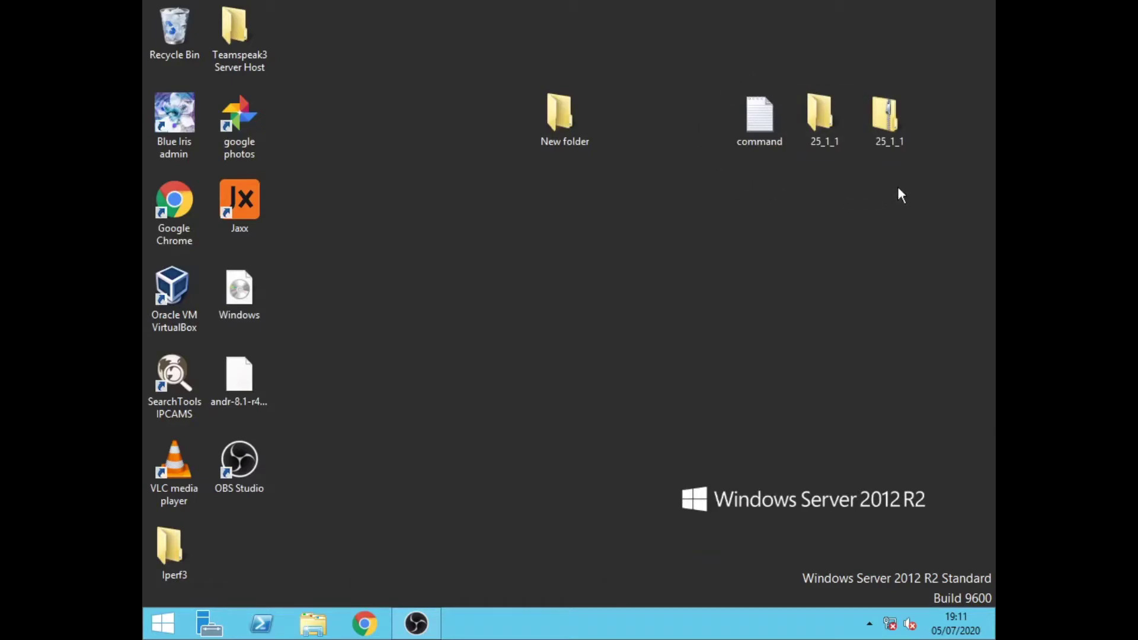
Open the 25_1_1 driver package folder and dismiss the password-expiry notification
double_click(819, 134)
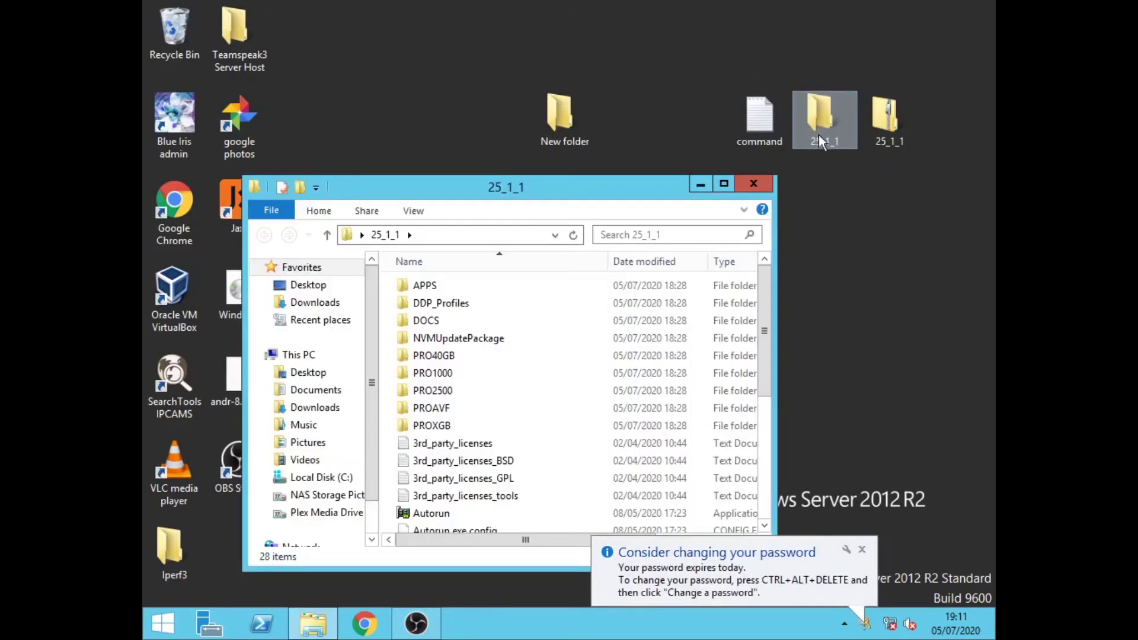
left_click_drag(609, 190, 697, 185)
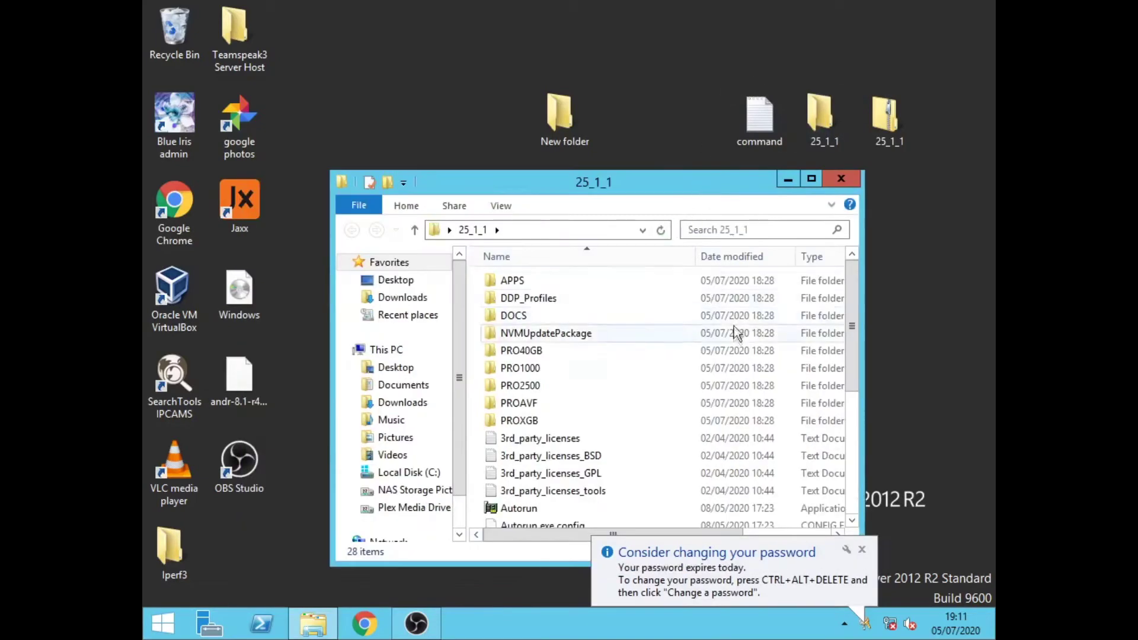
left_click(868, 544)
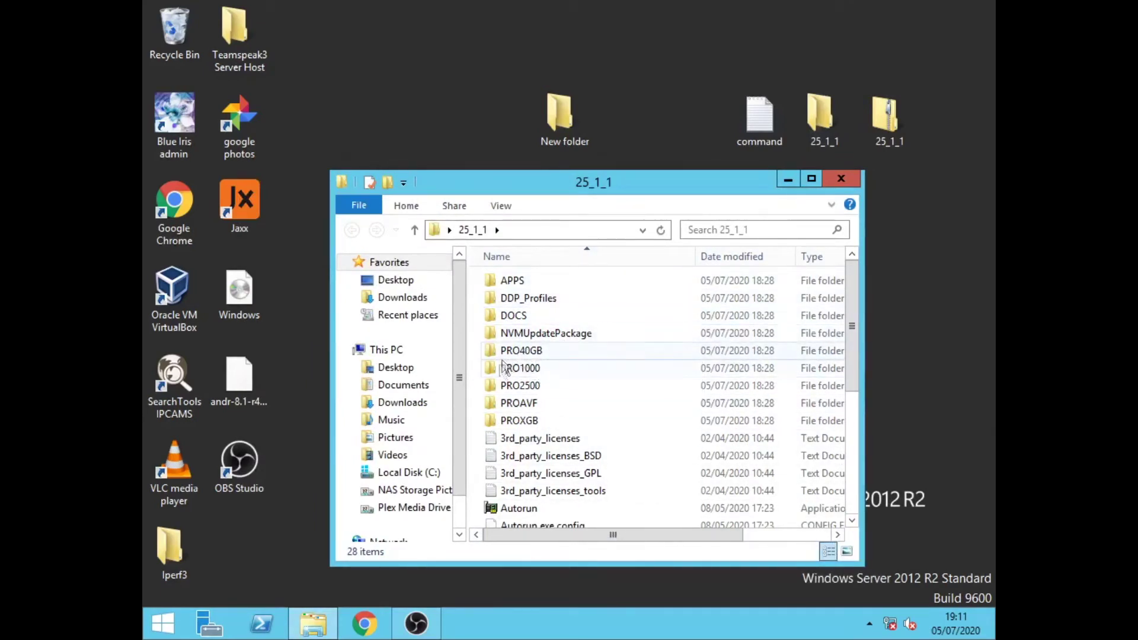
Browse through PRO1000 and Winx64 into the NDIS64 folder with the e1c64x64 files
mouse_move(537, 375)
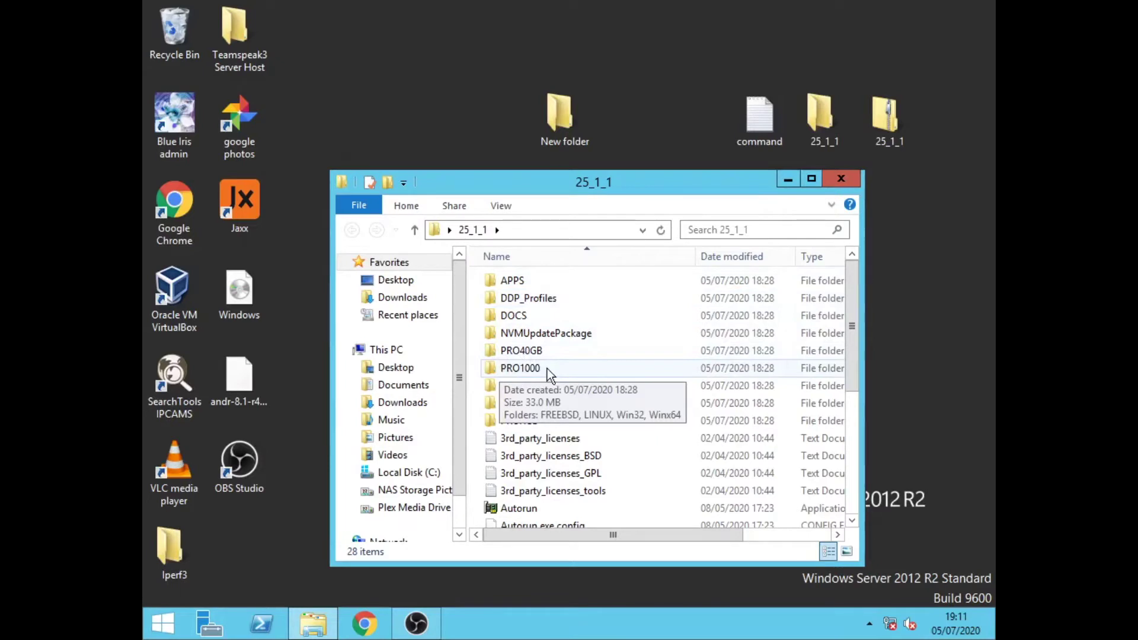
double_click(547, 368)
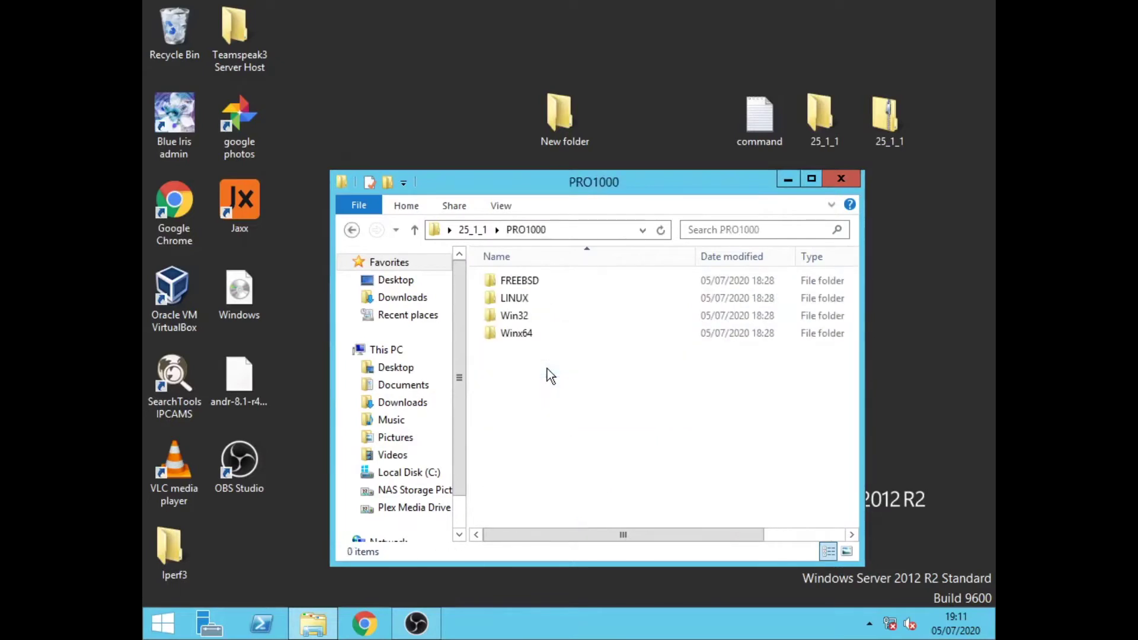
double_click(539, 335)
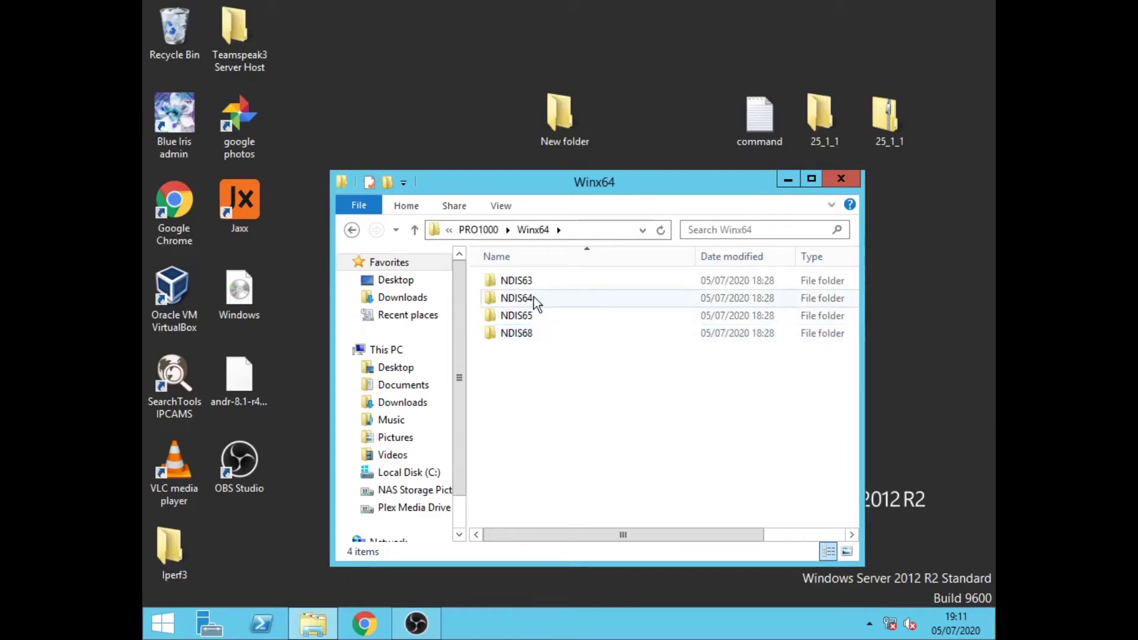
mouse_move(536, 299)
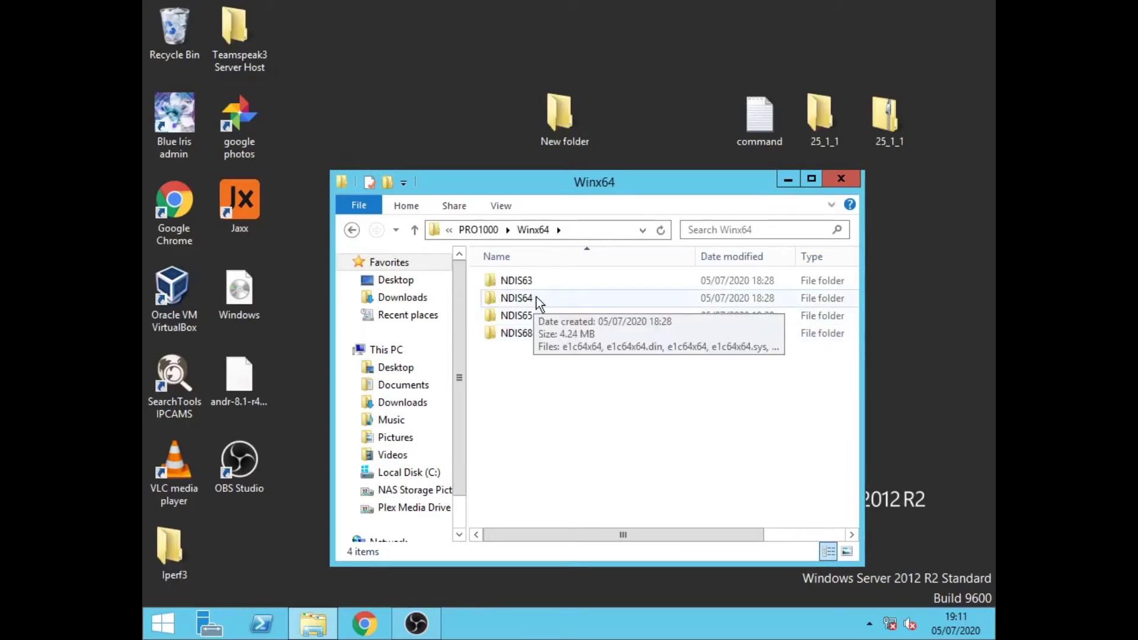
left_click_drag(561, 185, 507, 154)
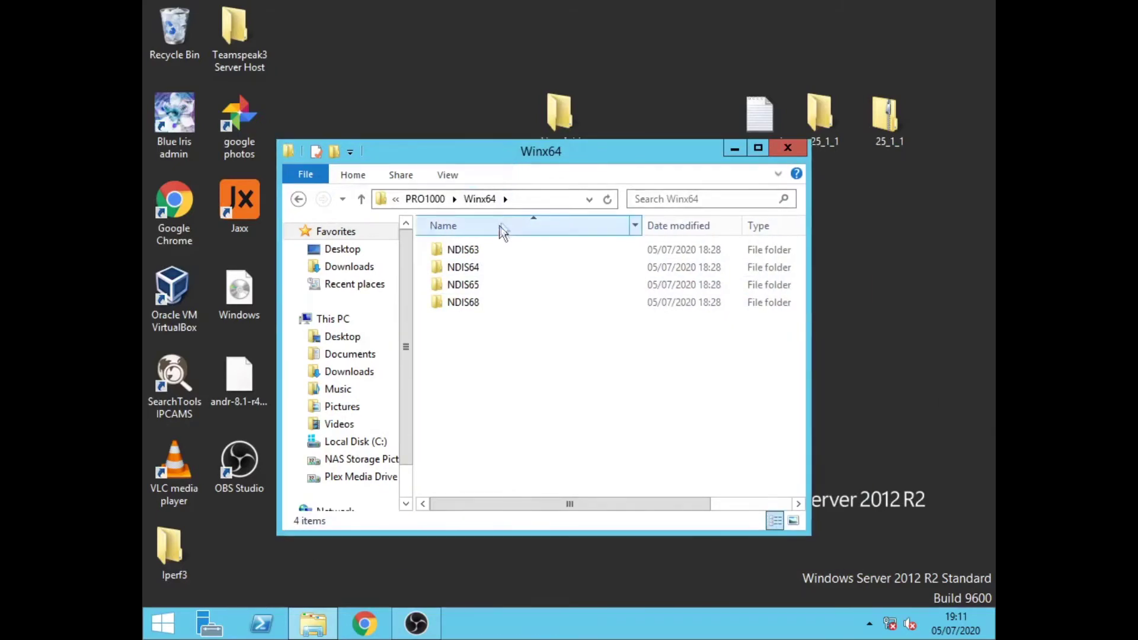
mouse_move(478, 269)
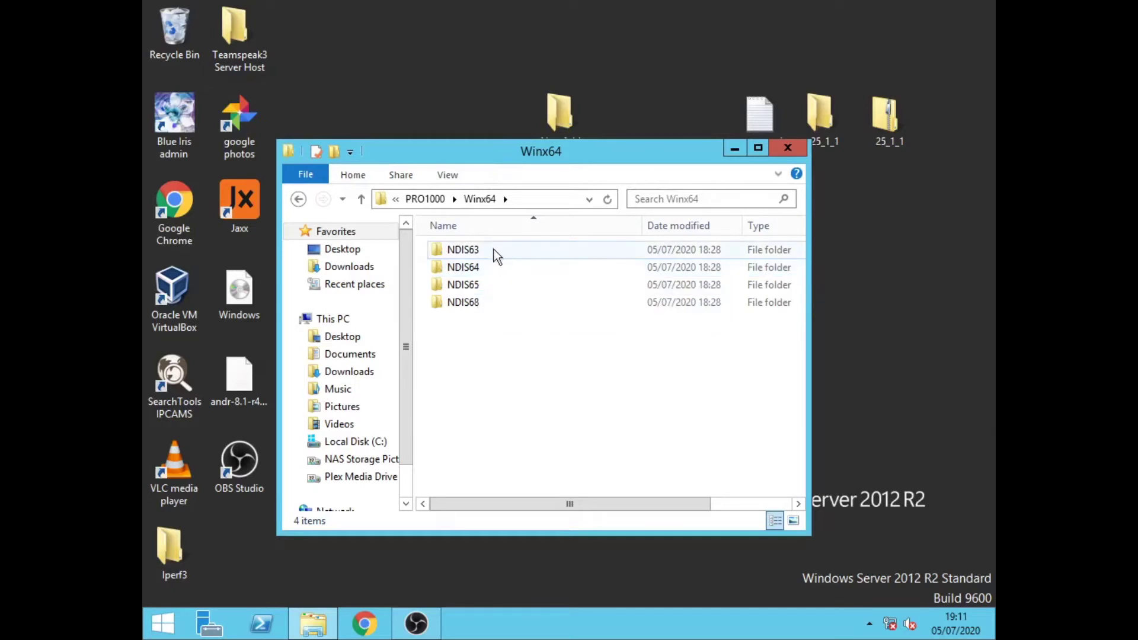
mouse_move(501, 249)
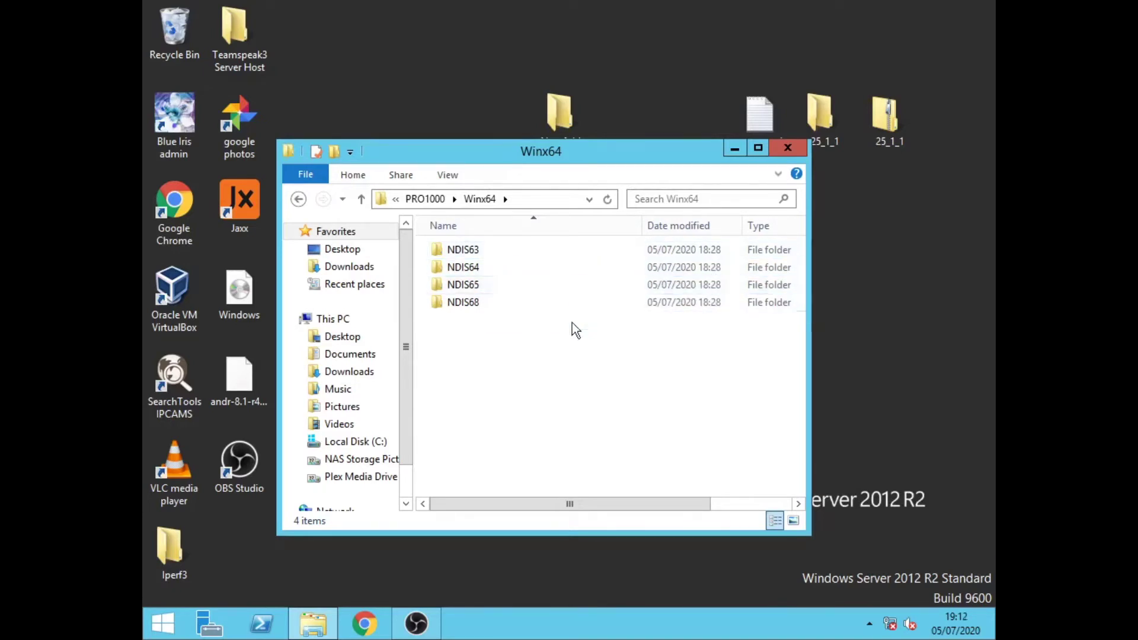
double_click(482, 266)
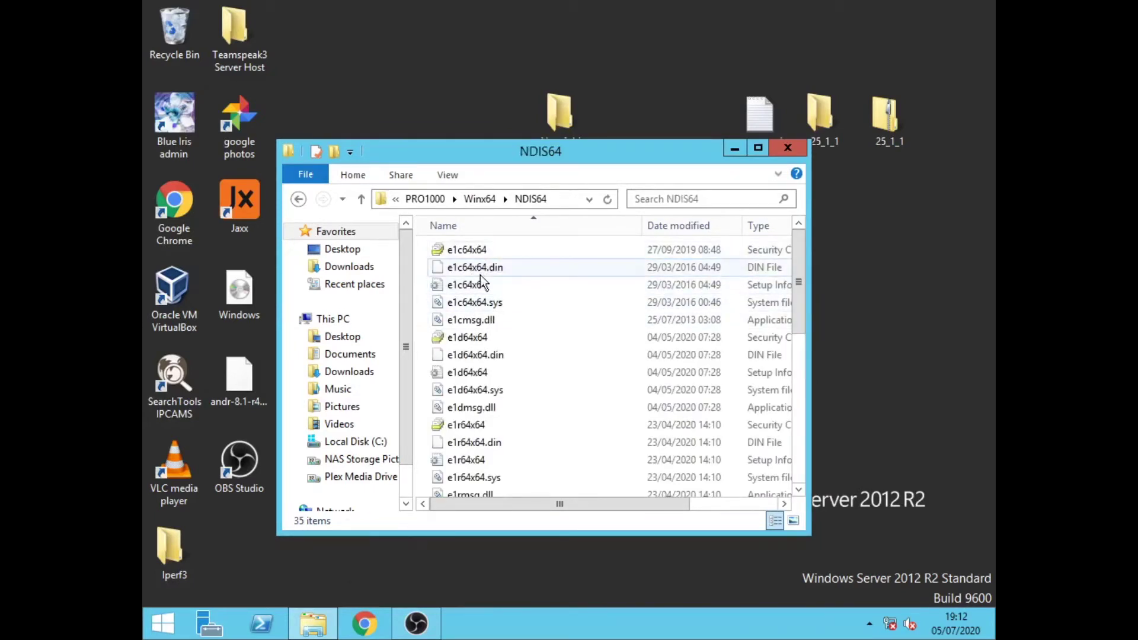
mouse_move(436, 287)
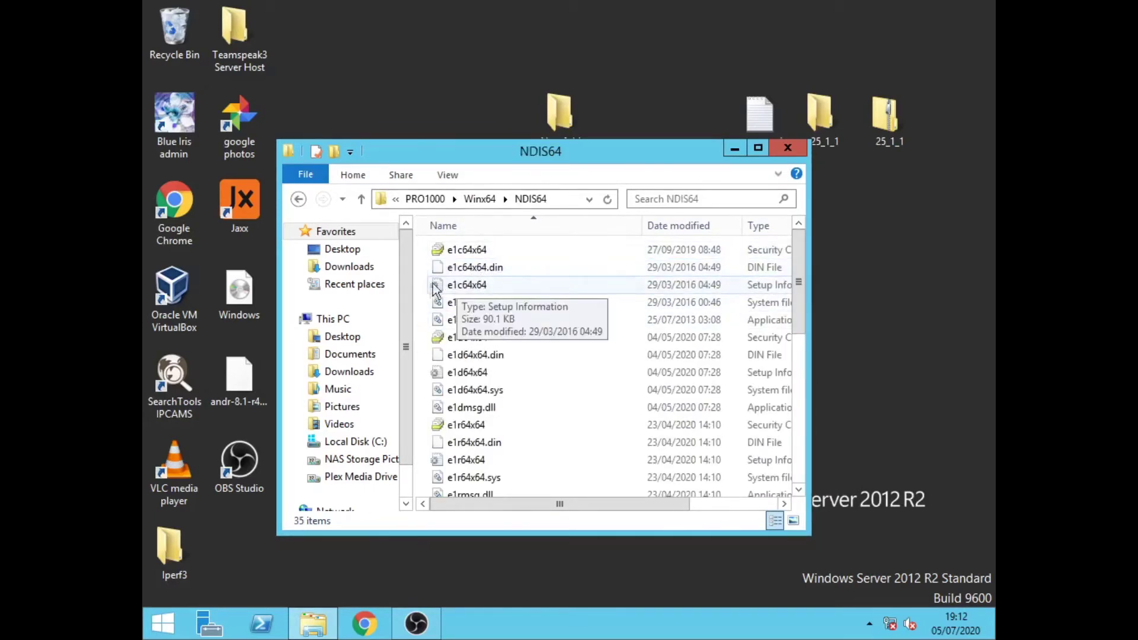
Open e1c64x64.inf in Notepad and search for 'contr' to reach [ControlFlags]
double_click(514, 286)
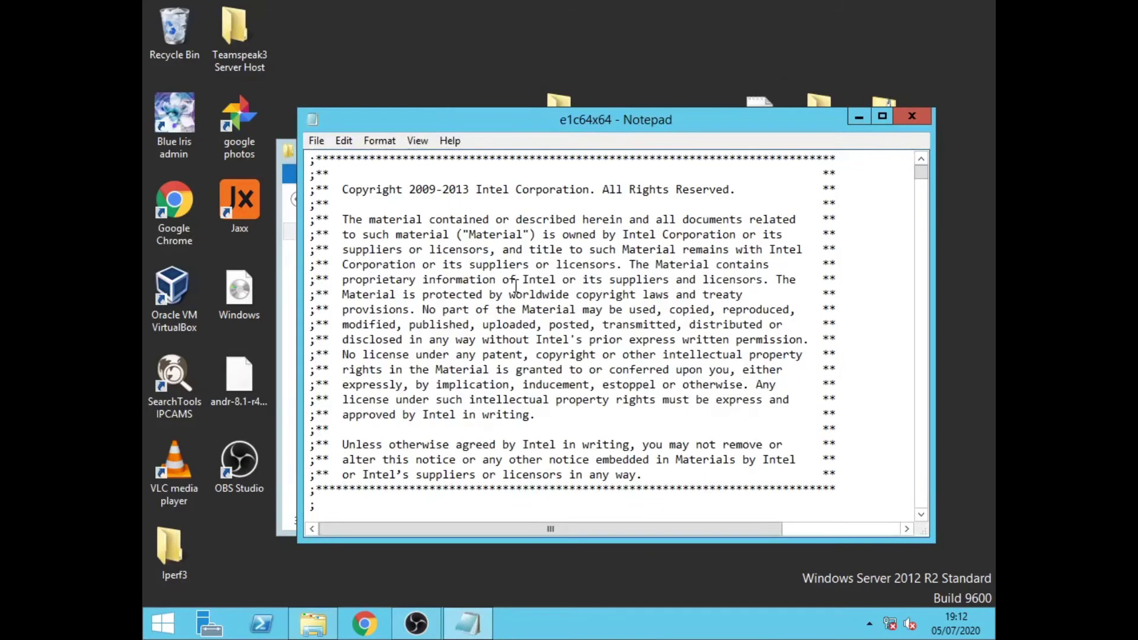
key("ctrl+f")
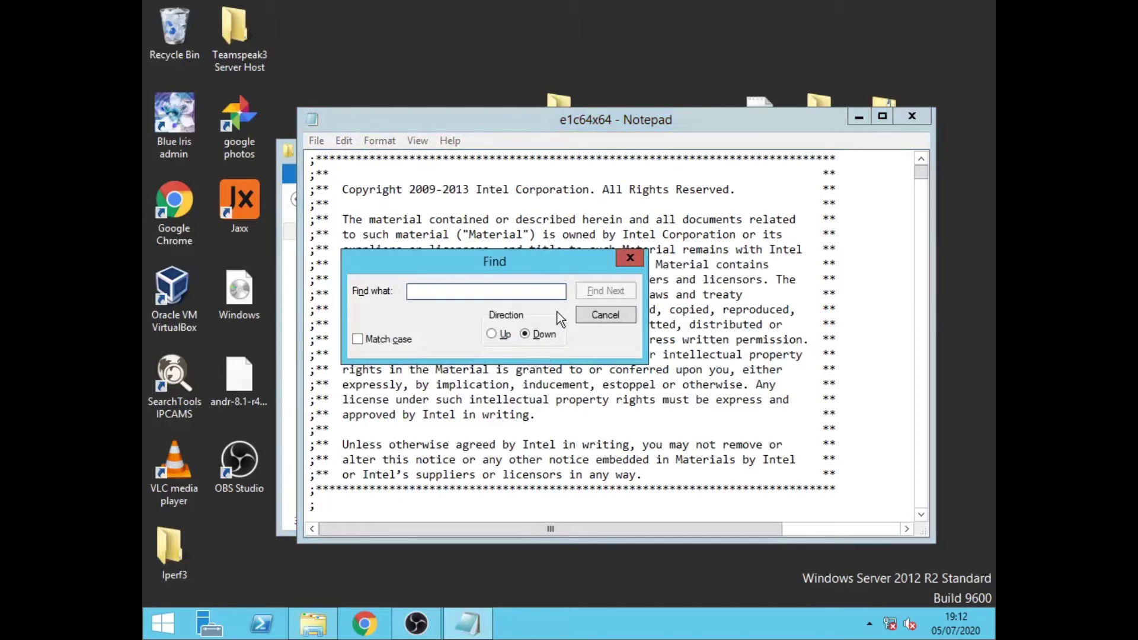
type("control")
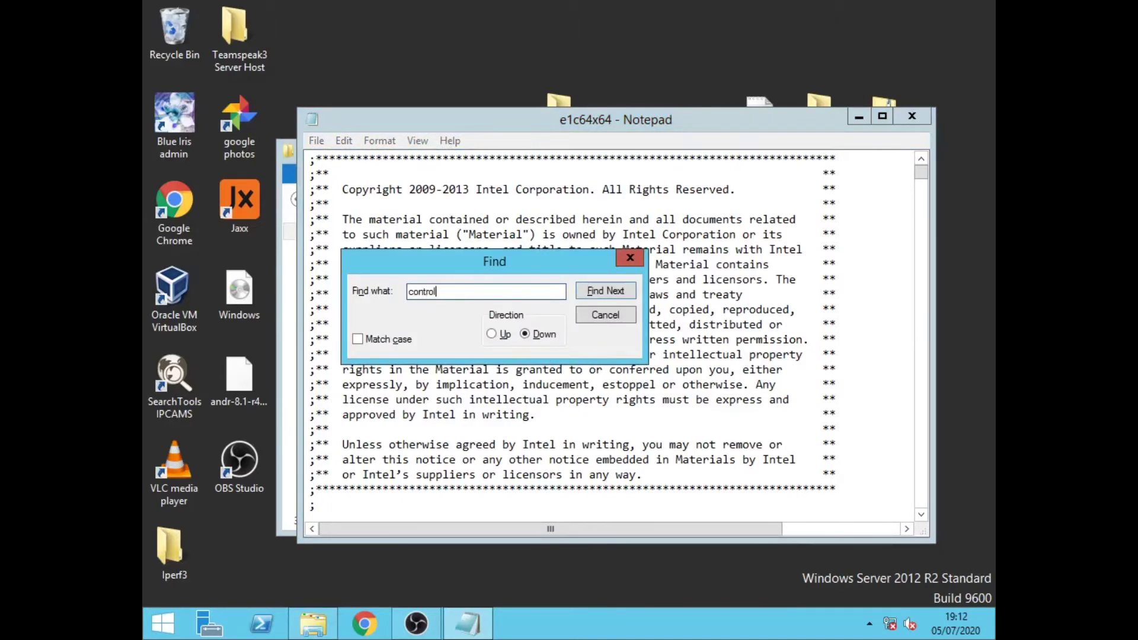
key("Return")
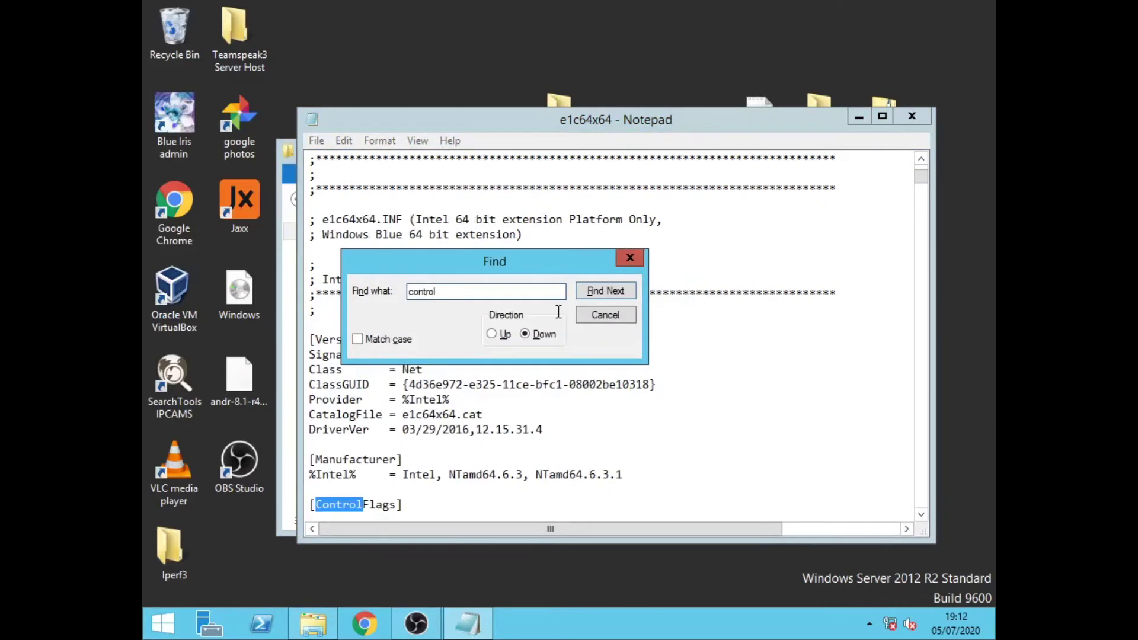
left_click(629, 258)
Overwrite the ExcludeFromSelect entries under [ControlFlags] so the section is left empty
scroll(628, 260, "down", 3)
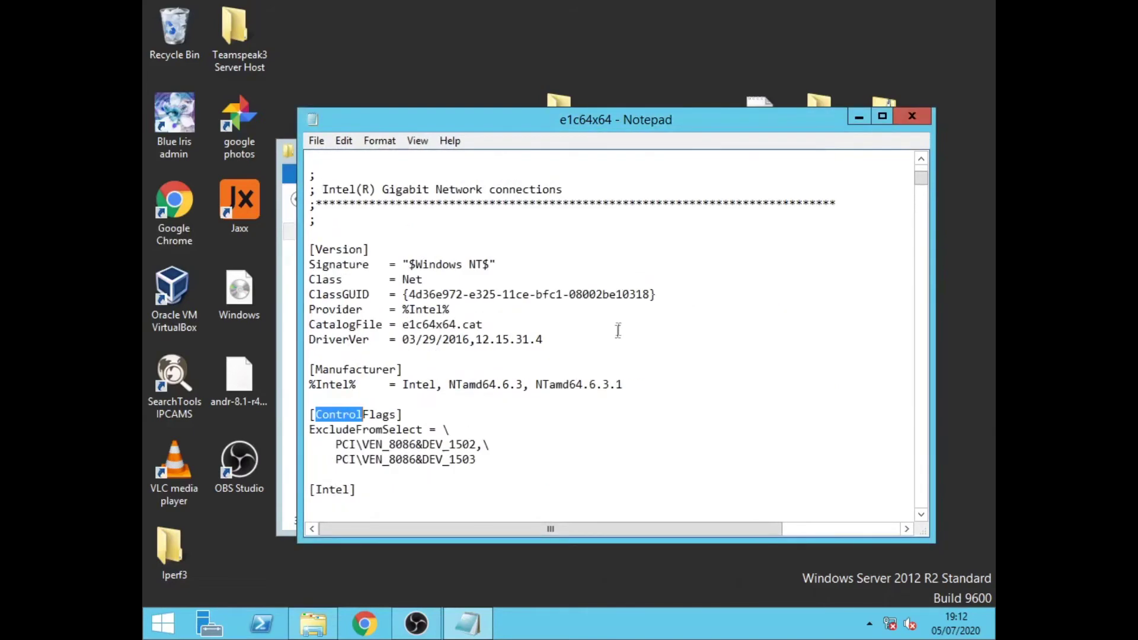
left_click_drag(477, 415, 309, 385)
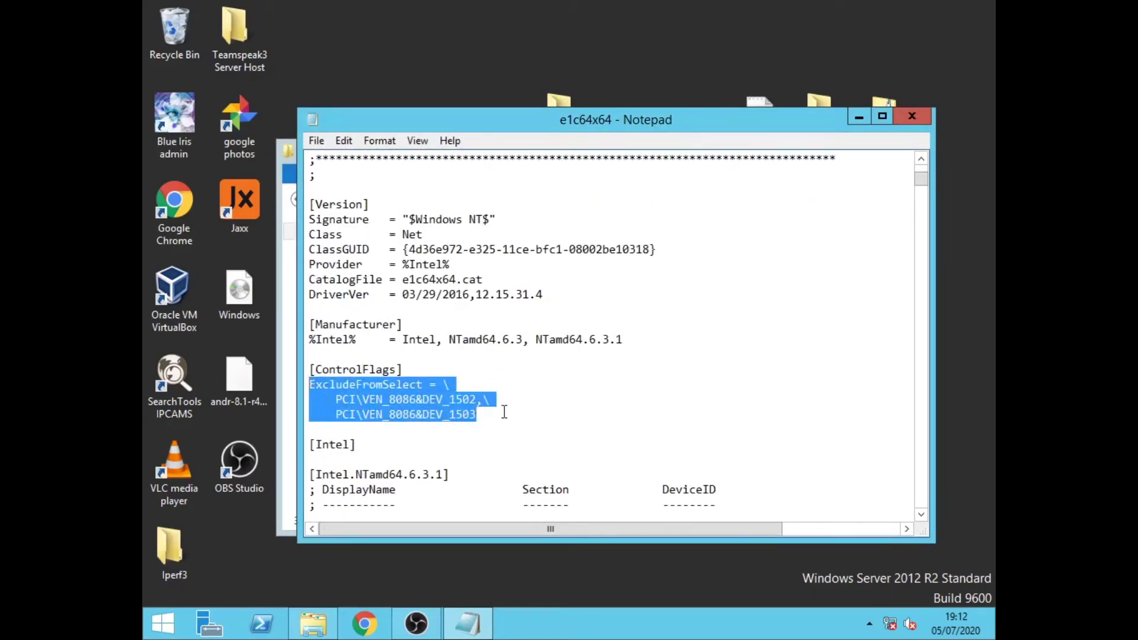
type("4")
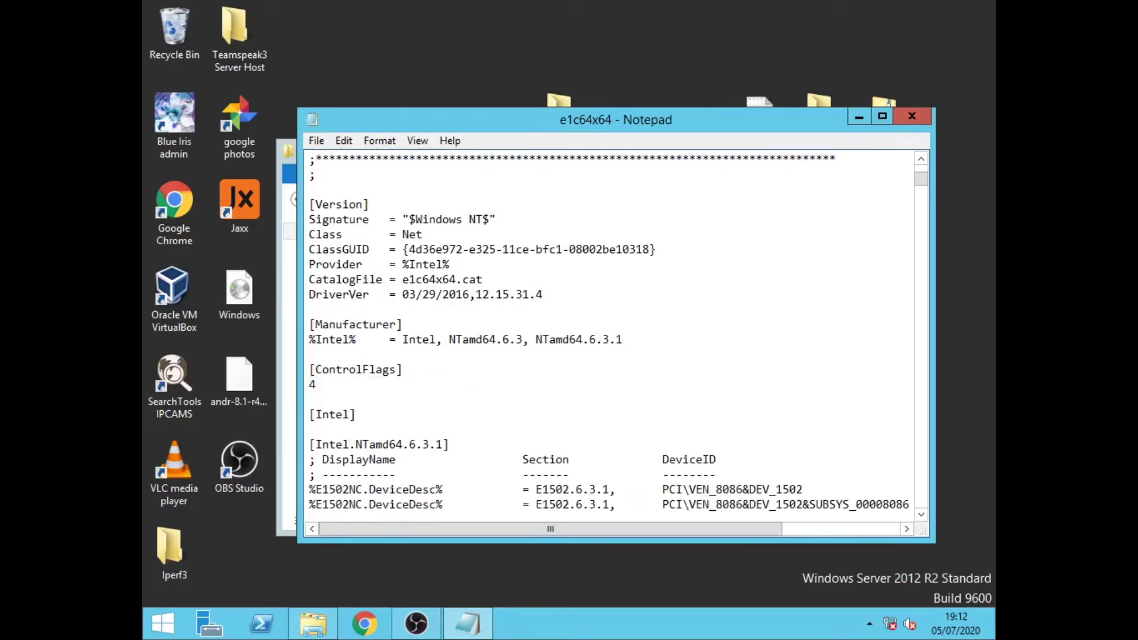
key("BackSpace")
Copy the four E1503NC device lines
scroll(502, 421, "down", 2)
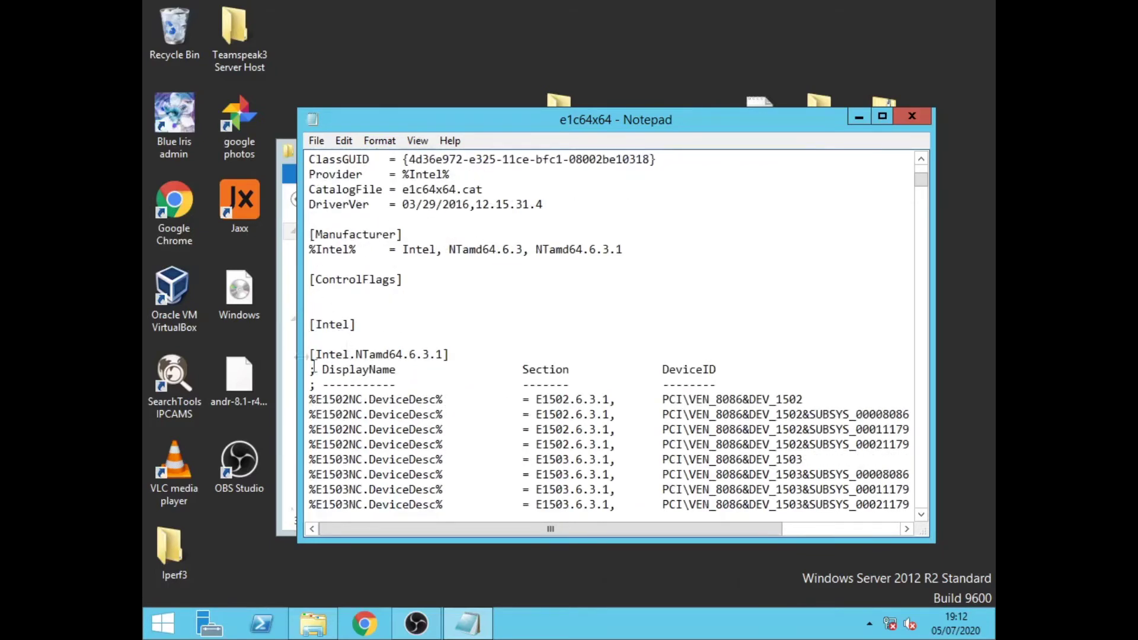
scroll(454, 323, "down", 2)
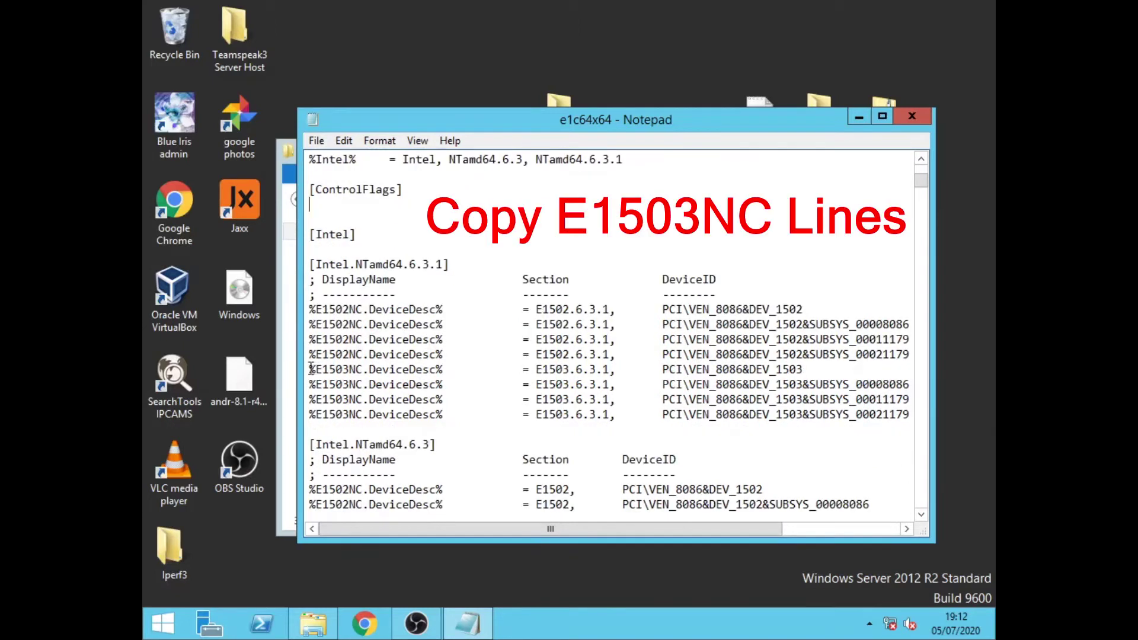
left_click_drag(309, 370, 911, 415)
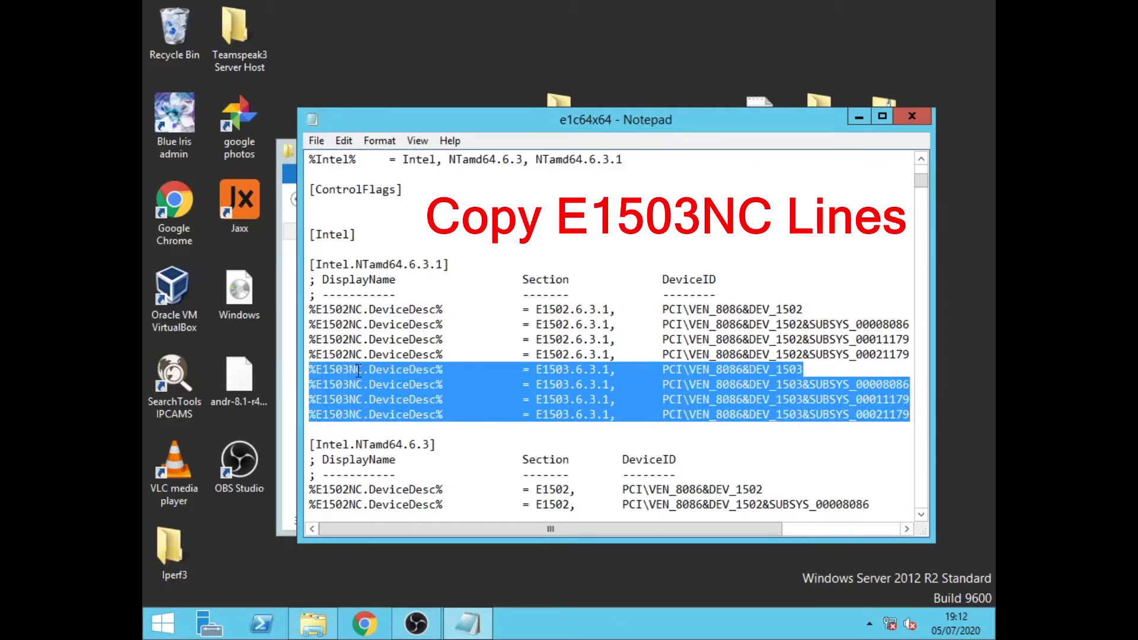
right_click(360, 372)
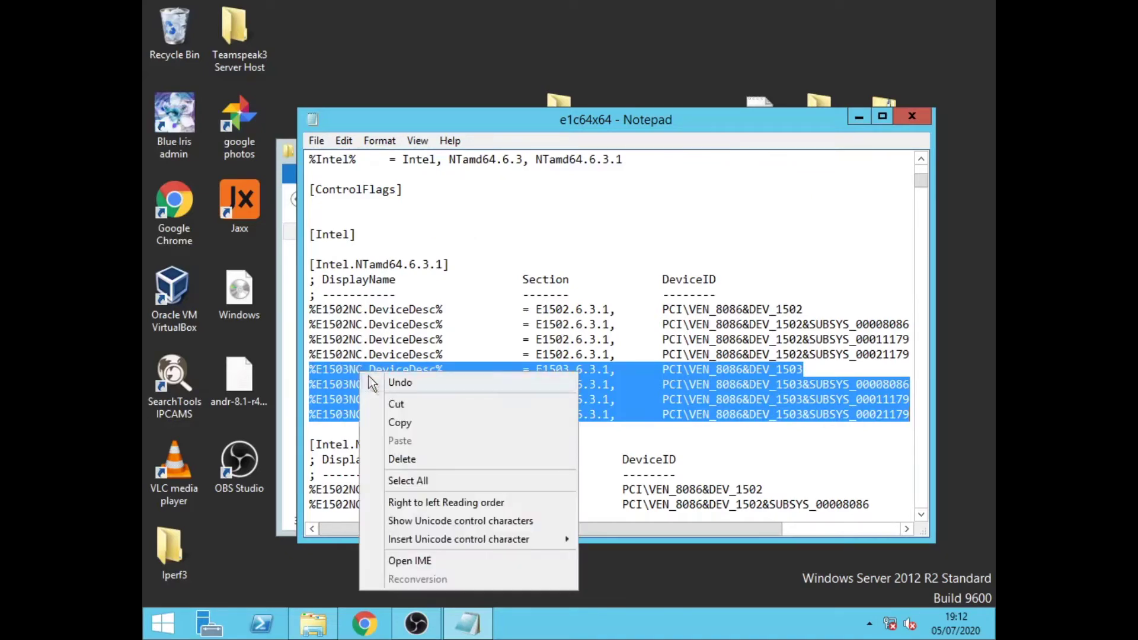
left_click(401, 421)
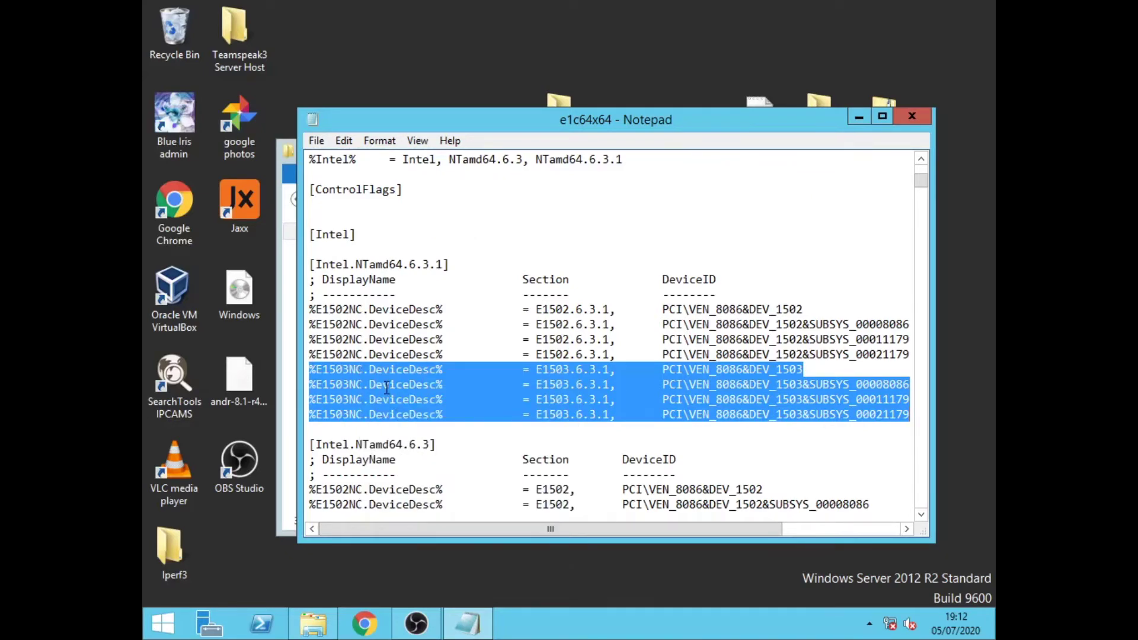
Paste them below the last E1502NC entry in [Intel.NTamd64.6.3], then save and close the file
scroll(379, 382, "down", 4)
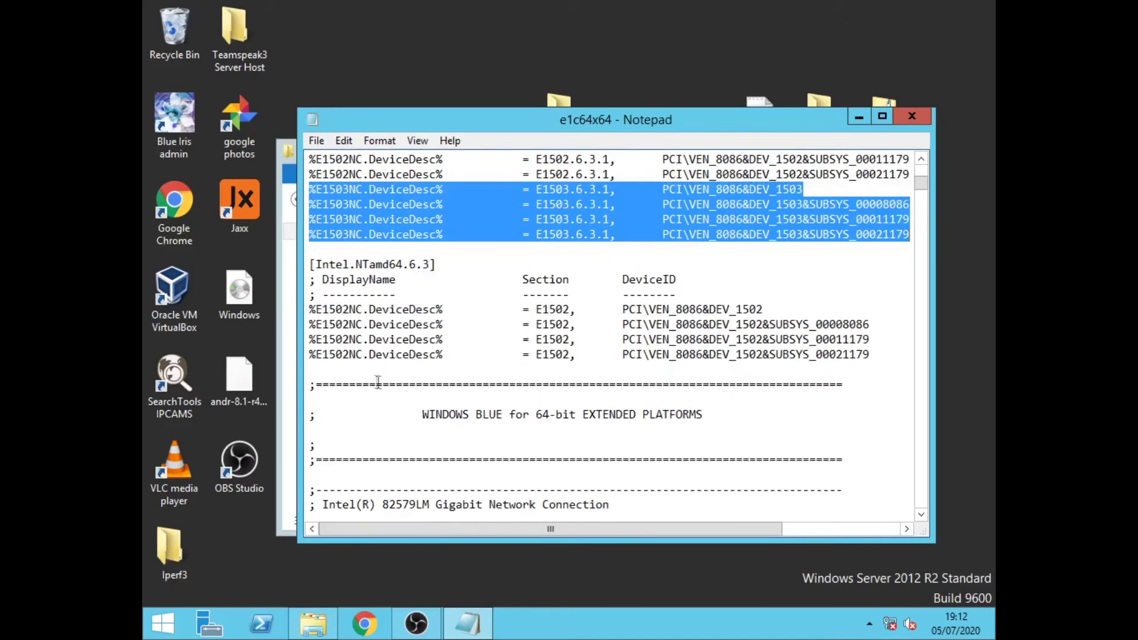
left_click(310, 368)
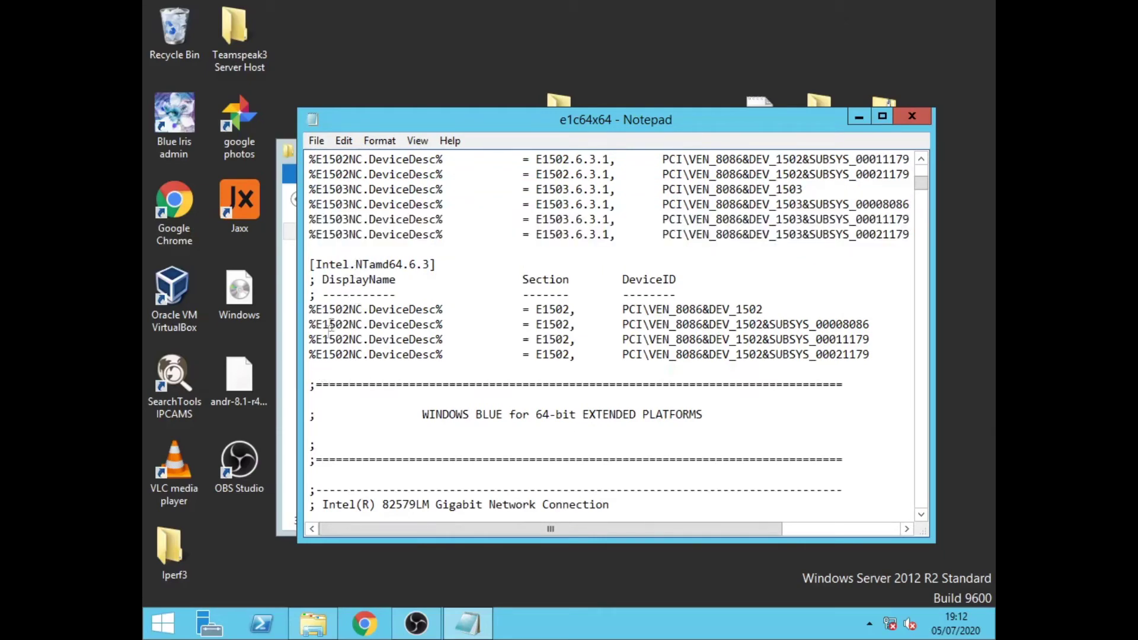
right_click(312, 369)
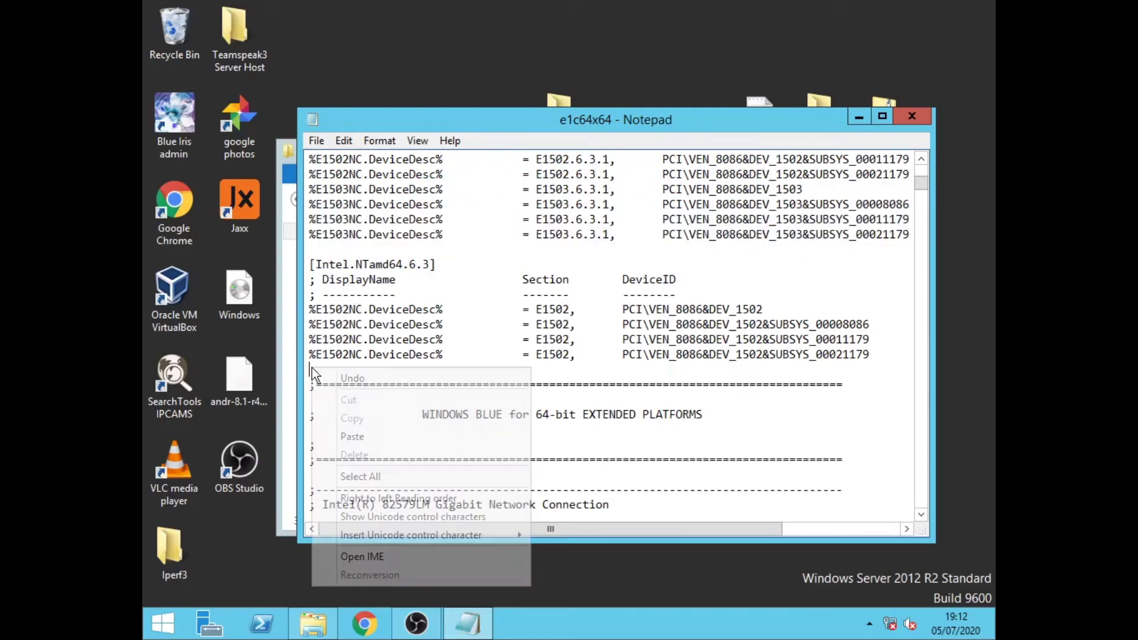
left_click(354, 436)
left_click(316, 142)
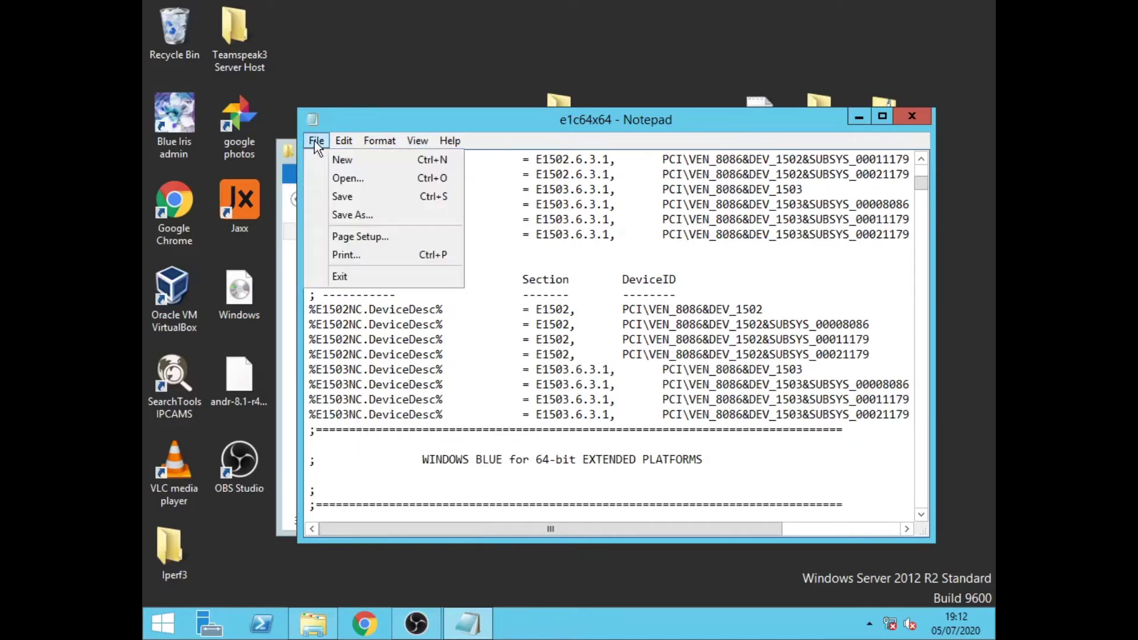
left_click(342, 196)
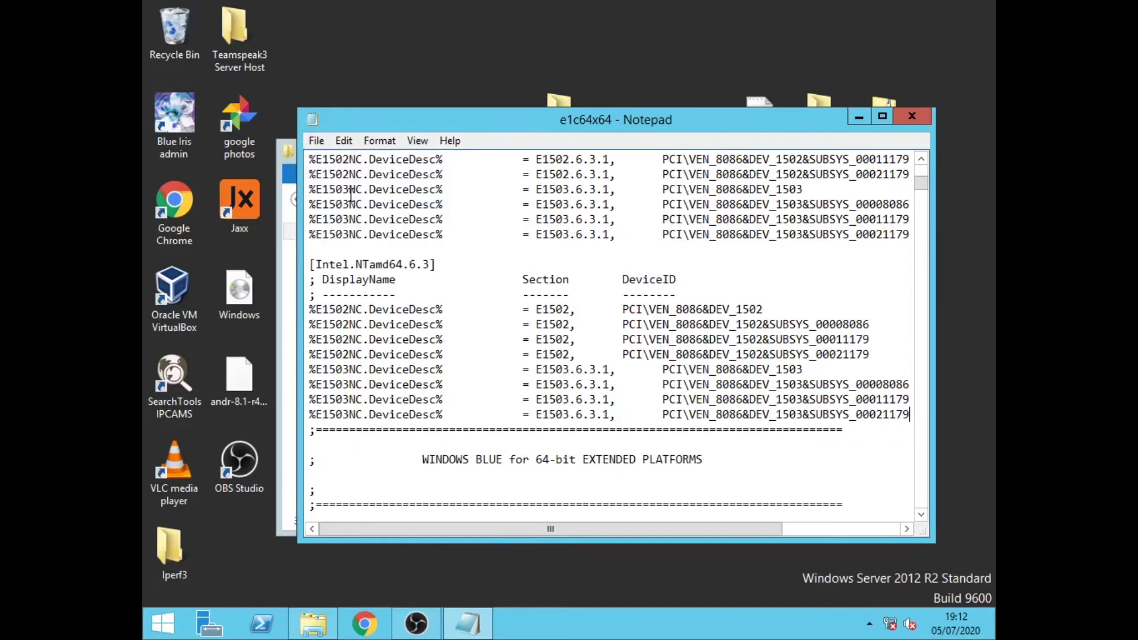
left_click(913, 117)
Go up three levels from NDIS64 through Winx64 and PRO1000 to the 25_1_1 folder
scroll(516, 366, "down", 3)
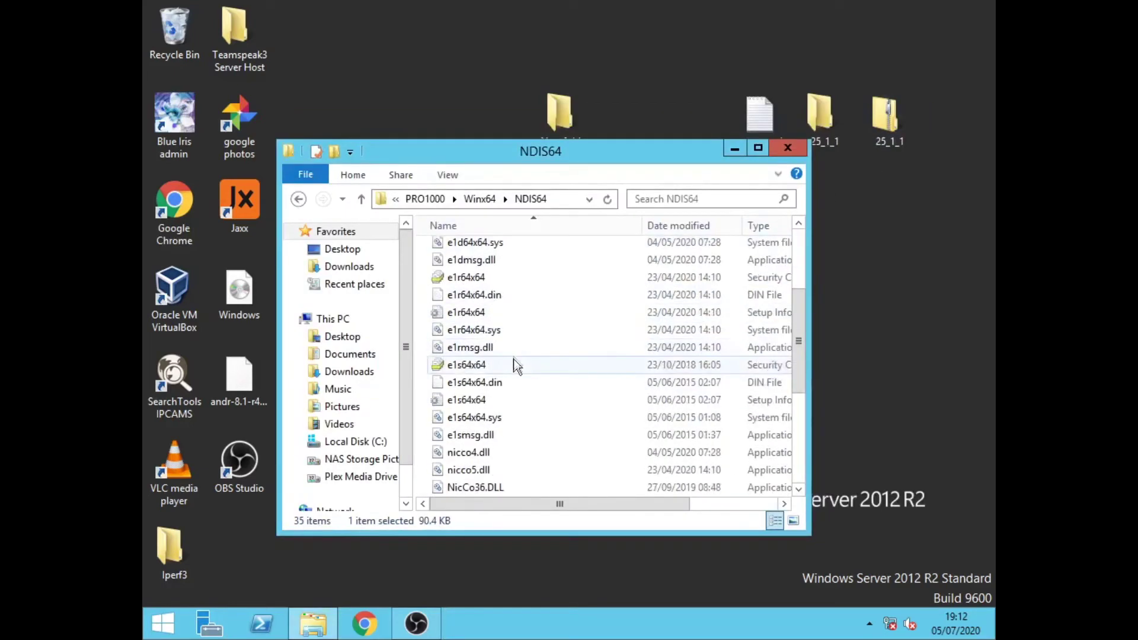
scroll(515, 368, "down", 4)
scroll(511, 369, "up", 5)
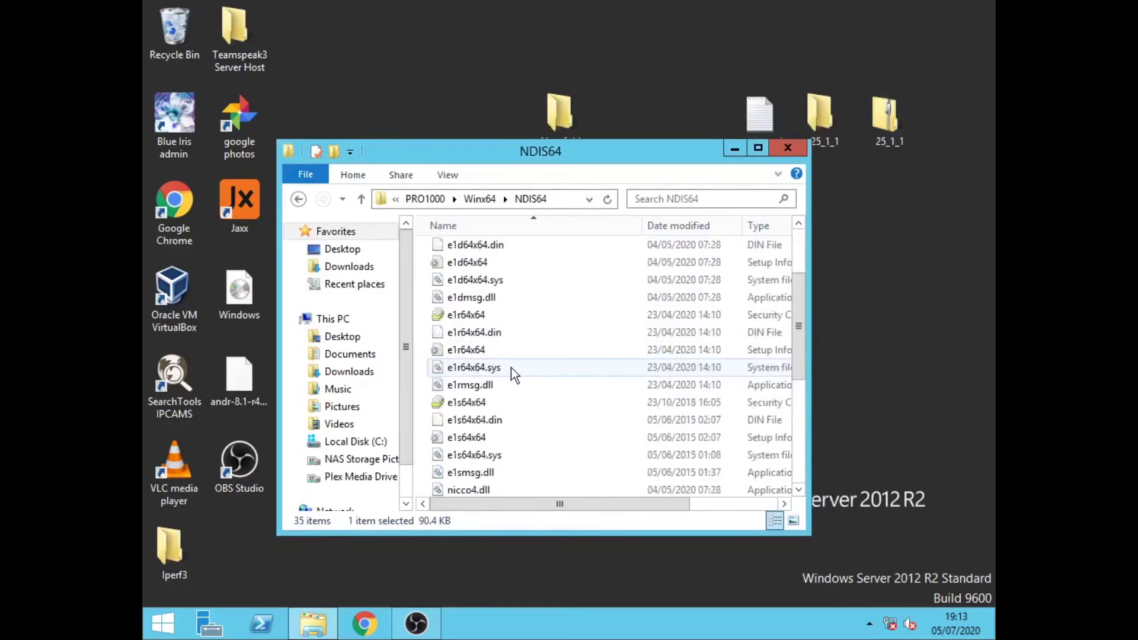
scroll(511, 367, "up", 3)
left_click(365, 197)
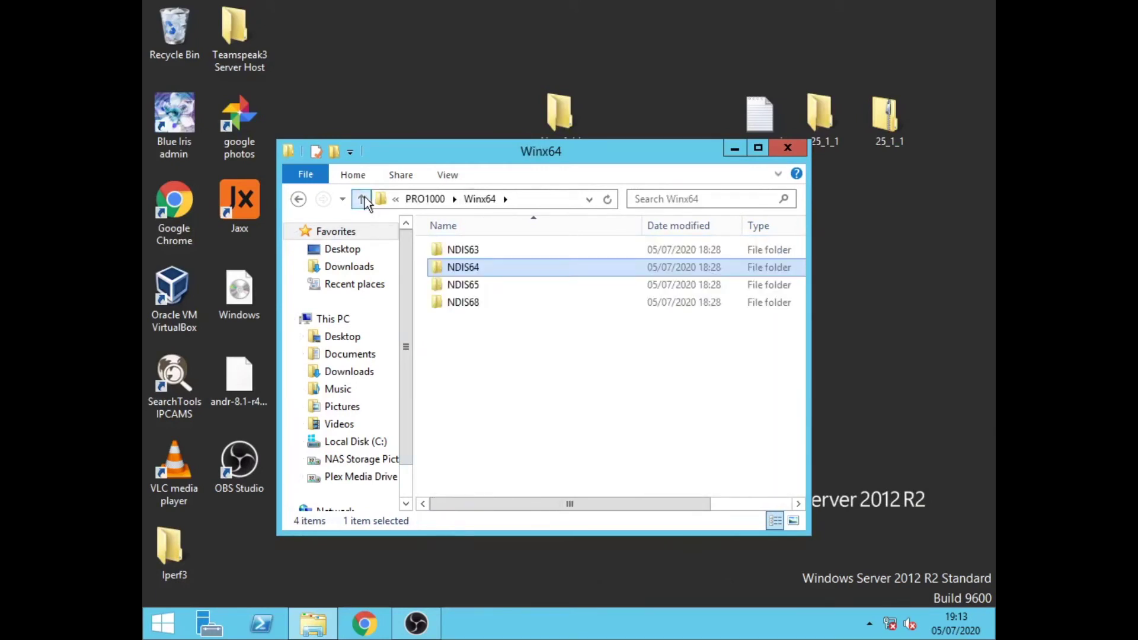
left_click(363, 198)
left_click(363, 198)
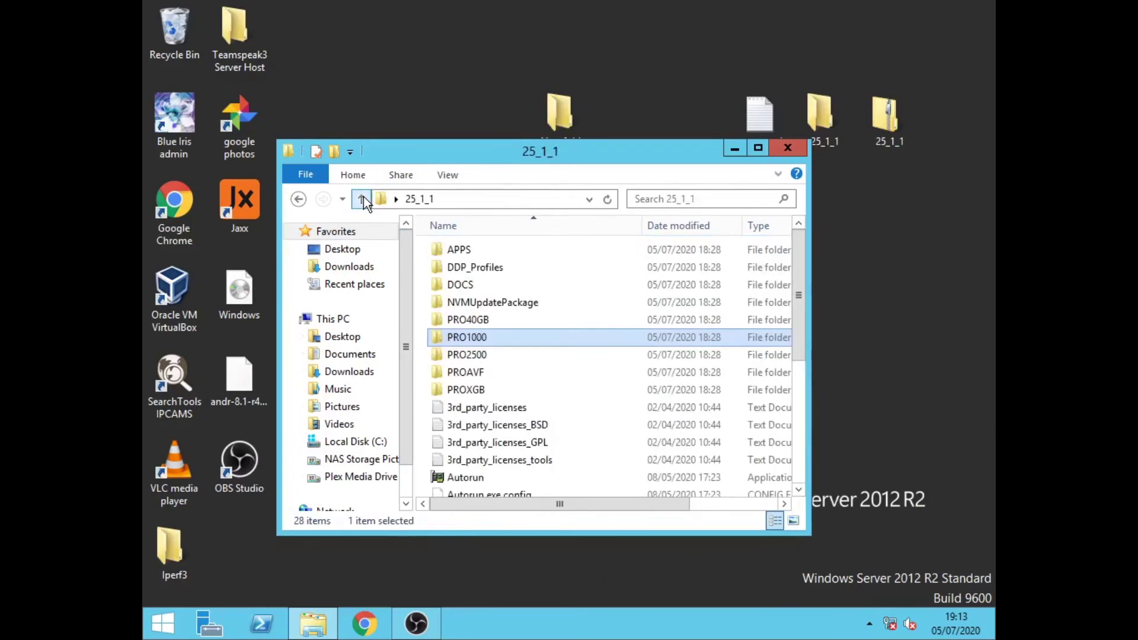
scroll(492, 380, "down", 1)
Run Autorun, choose Install Drivers and Software, accept the licence, keep all features and install
double_click(480, 435)
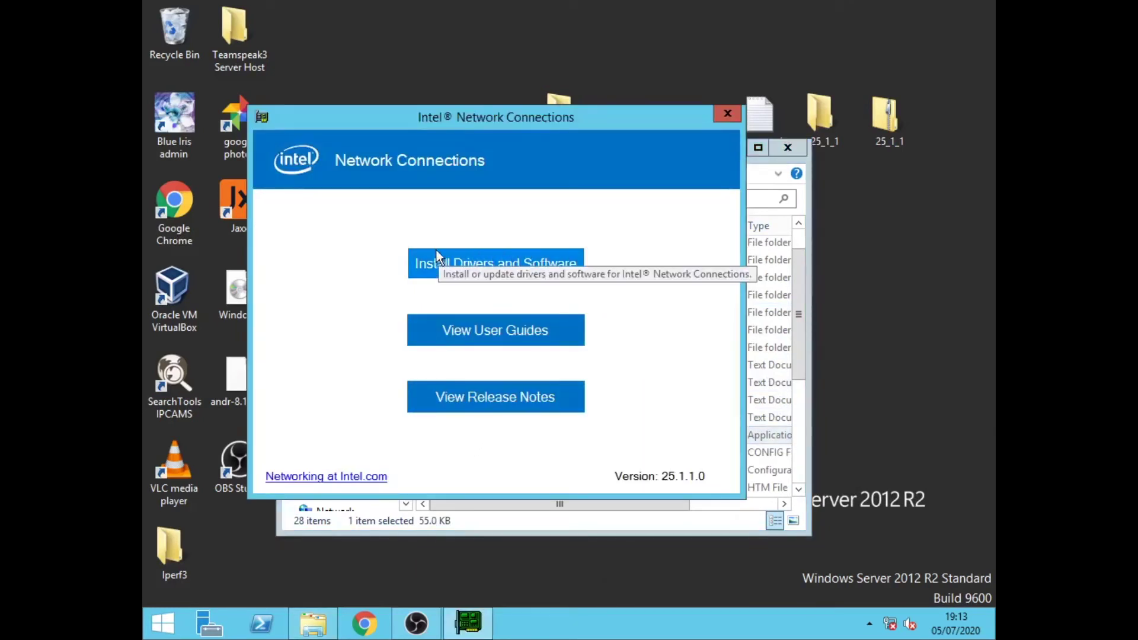
left_click(489, 262)
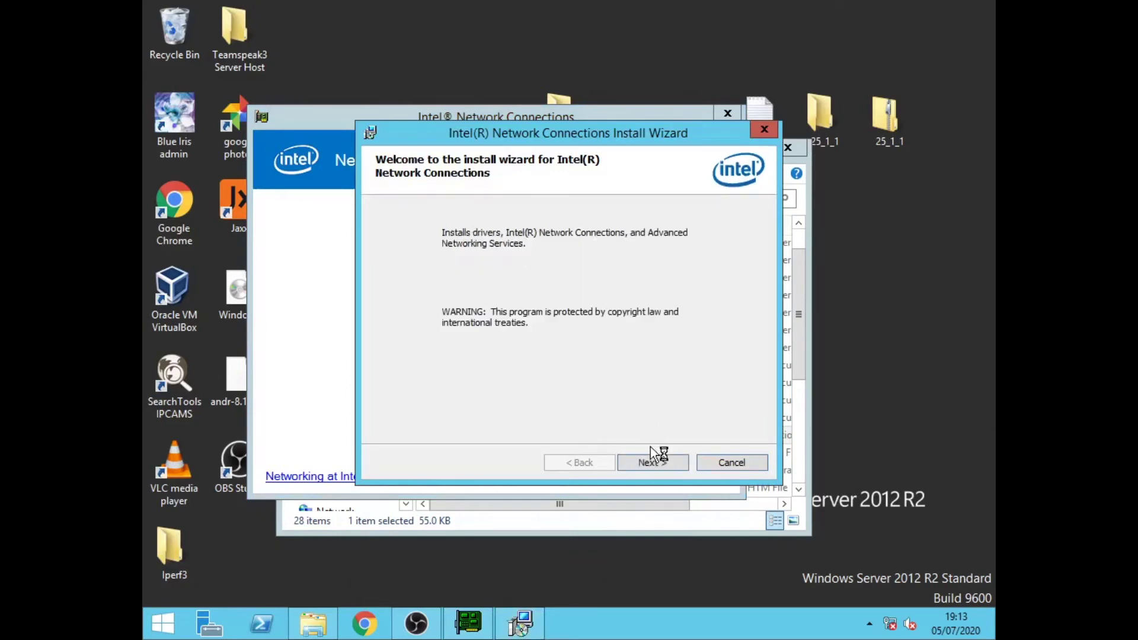
left_click(652, 463)
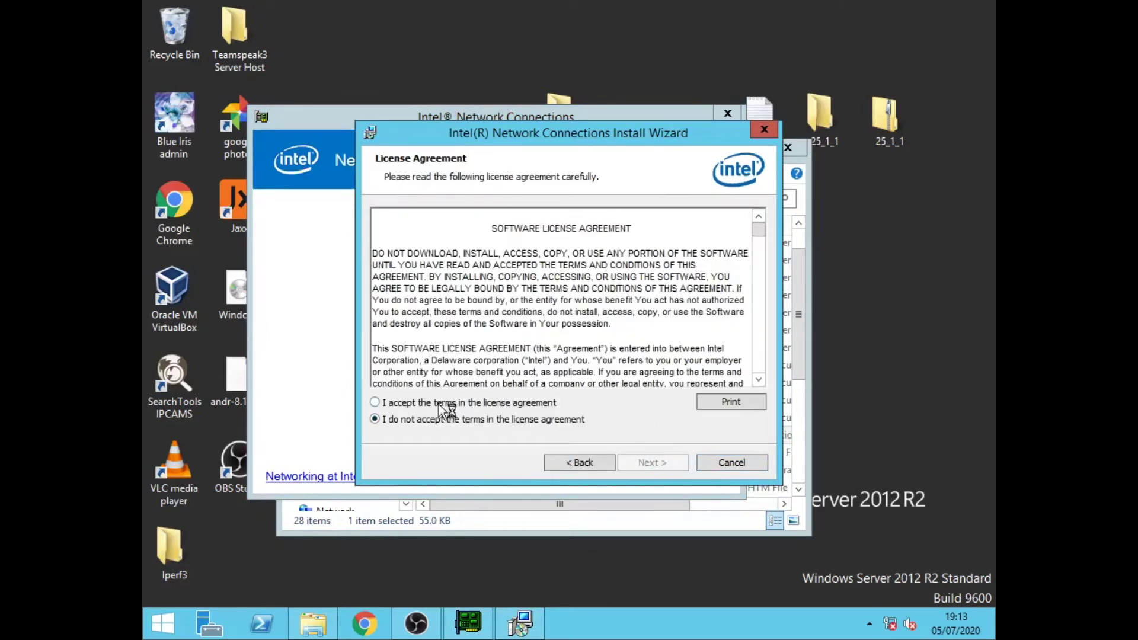
left_click(444, 403)
left_click(625, 466)
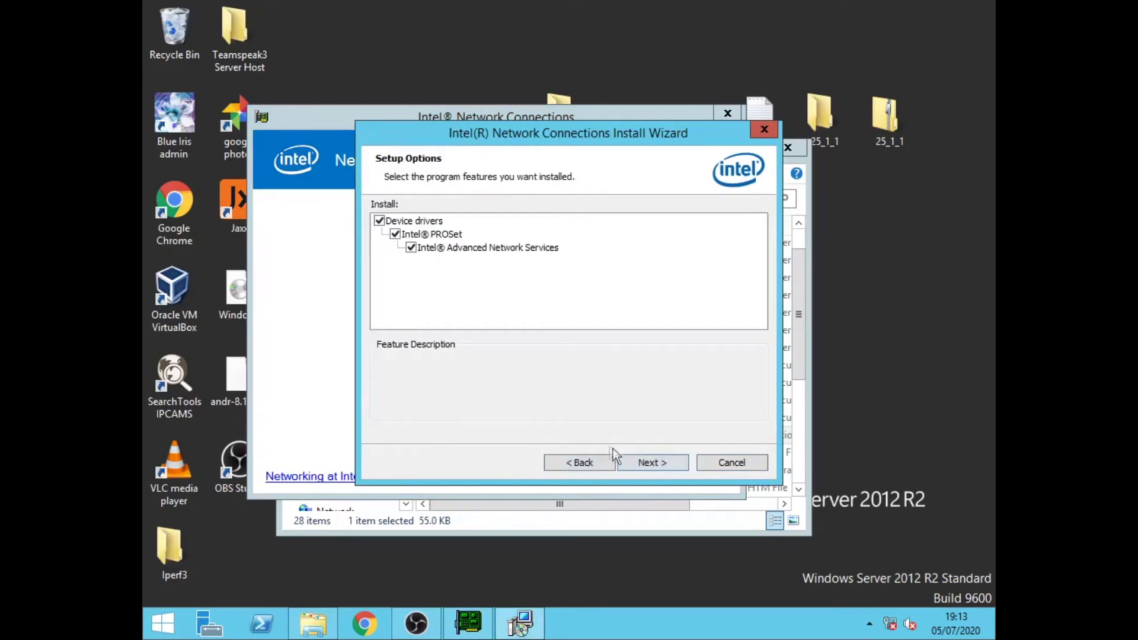
left_click(659, 460)
left_click(661, 461)
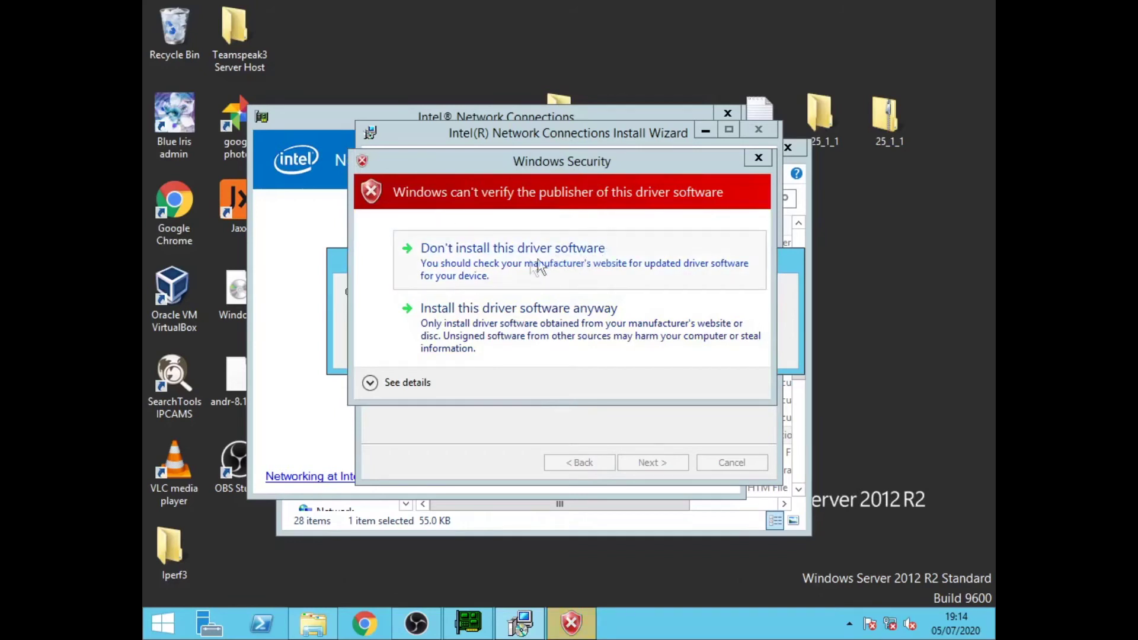
Choose 'Install this driver software anyway' in the Windows Security prompt and let the wizard finish
left_click(568, 314)
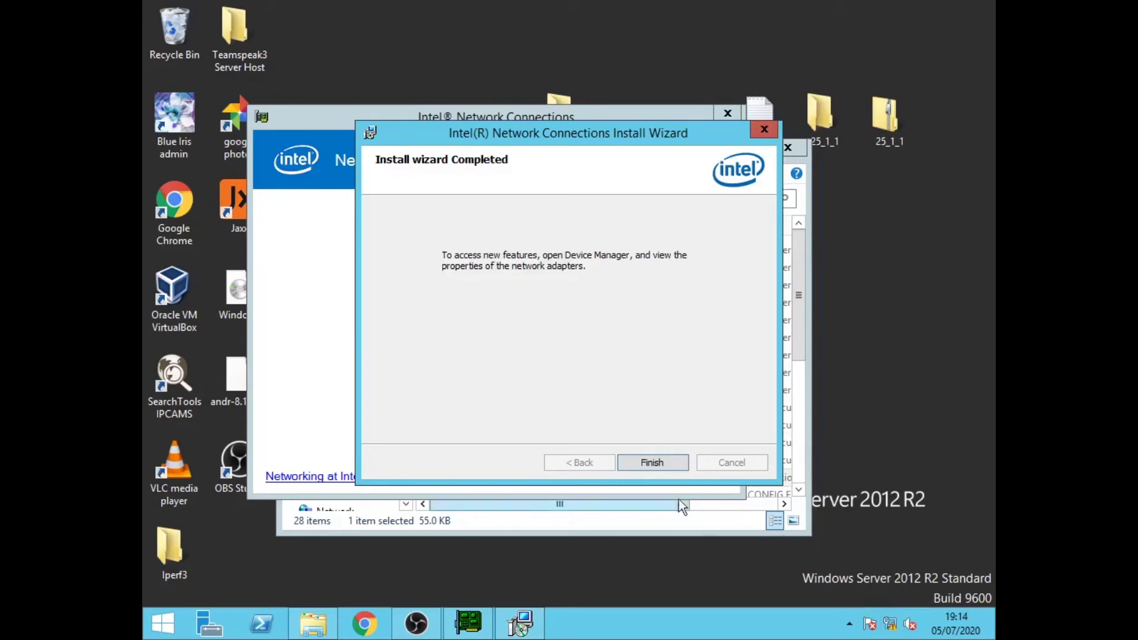
Finish the wizard, review the tray network status, close the Intel window and launch Chrome
left_click(655, 464)
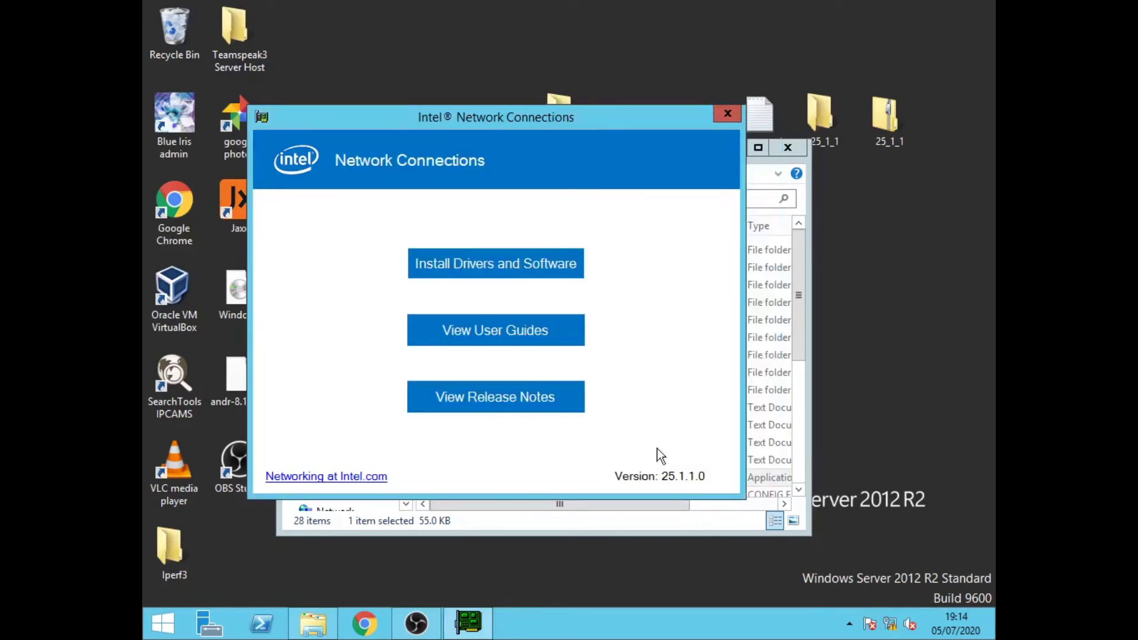
left_click(892, 623)
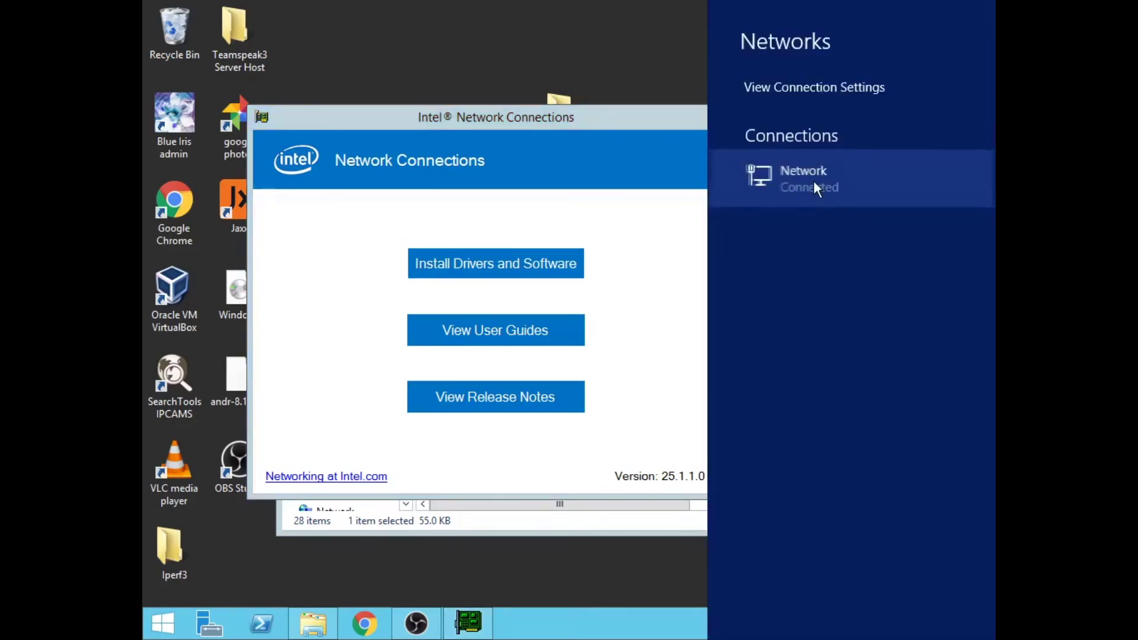
left_click(664, 117)
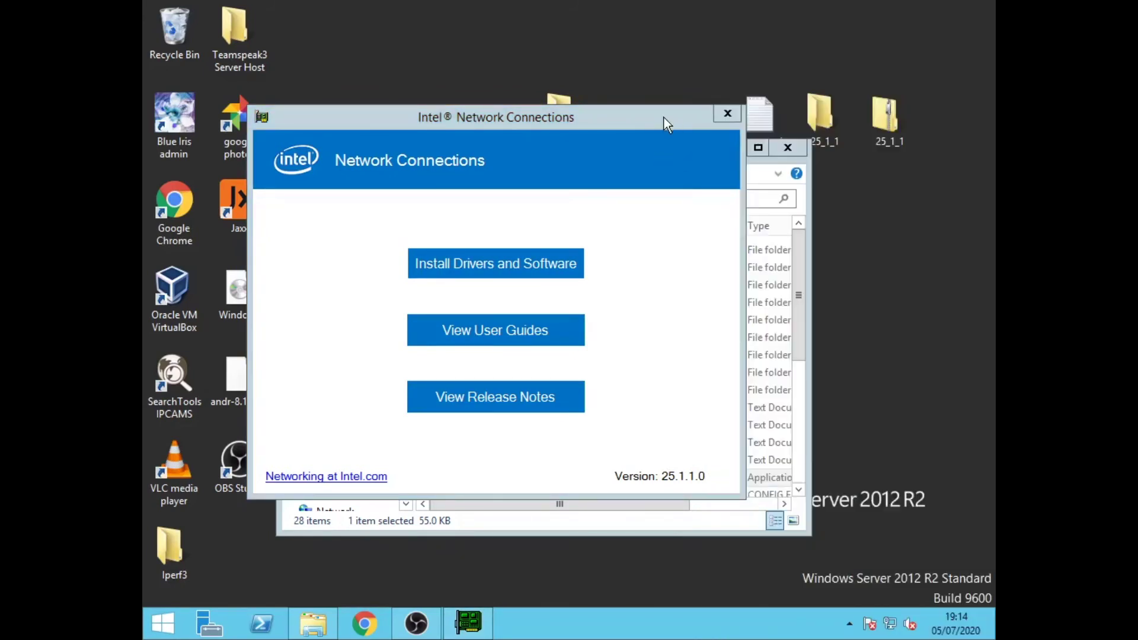
left_click(733, 114)
left_click(365, 623)
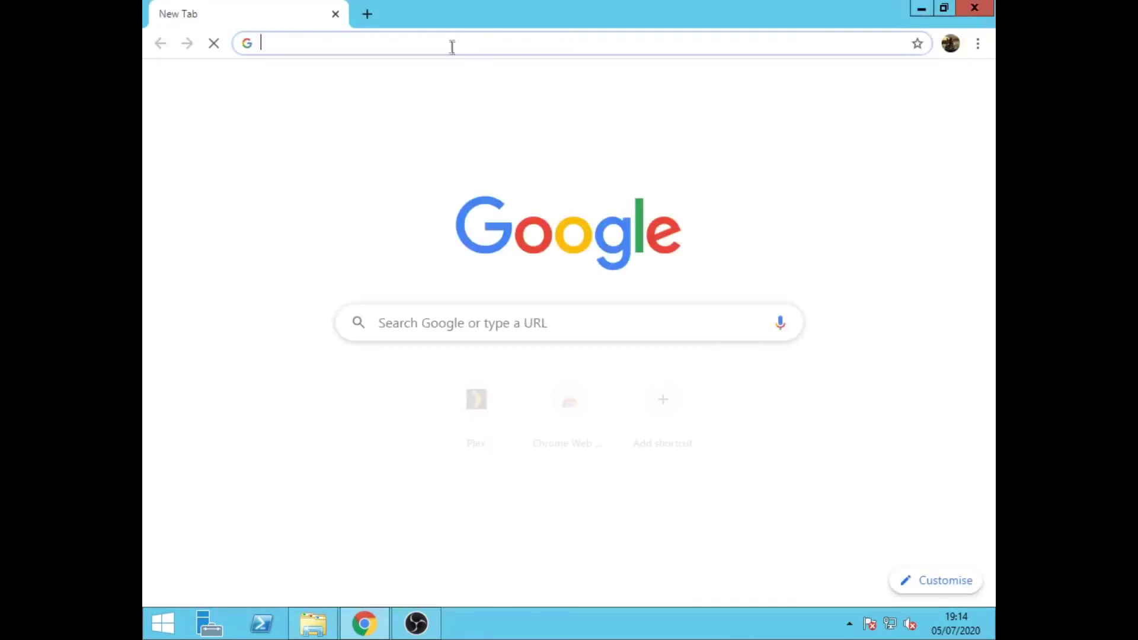
Search Google for 'youtube' to confirm internet access
left_click(451, 47)
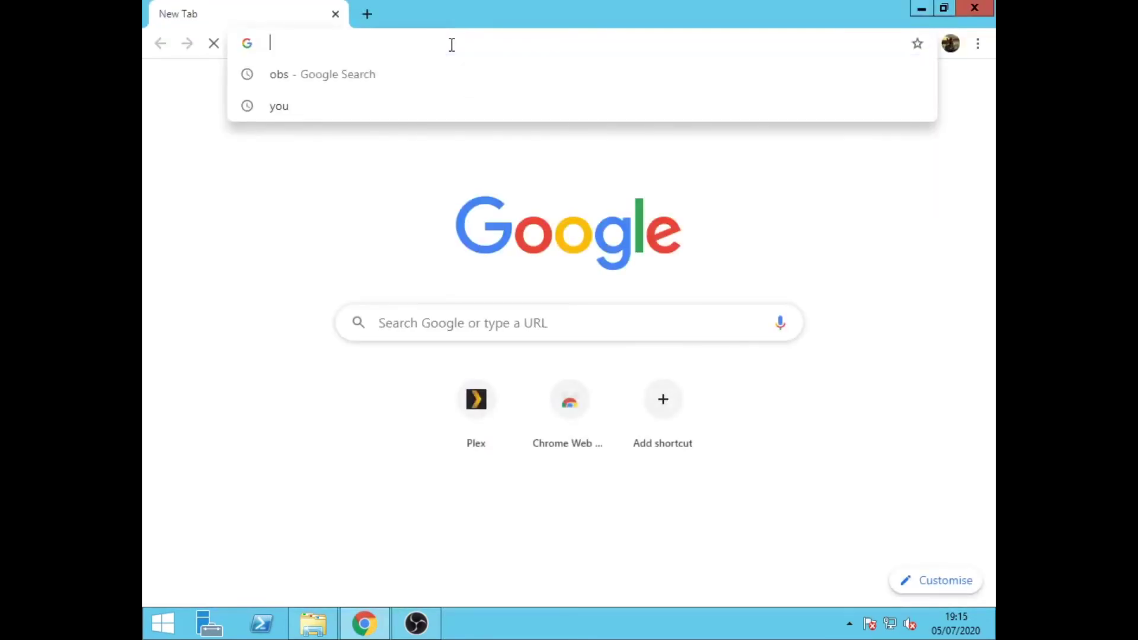
type("you")
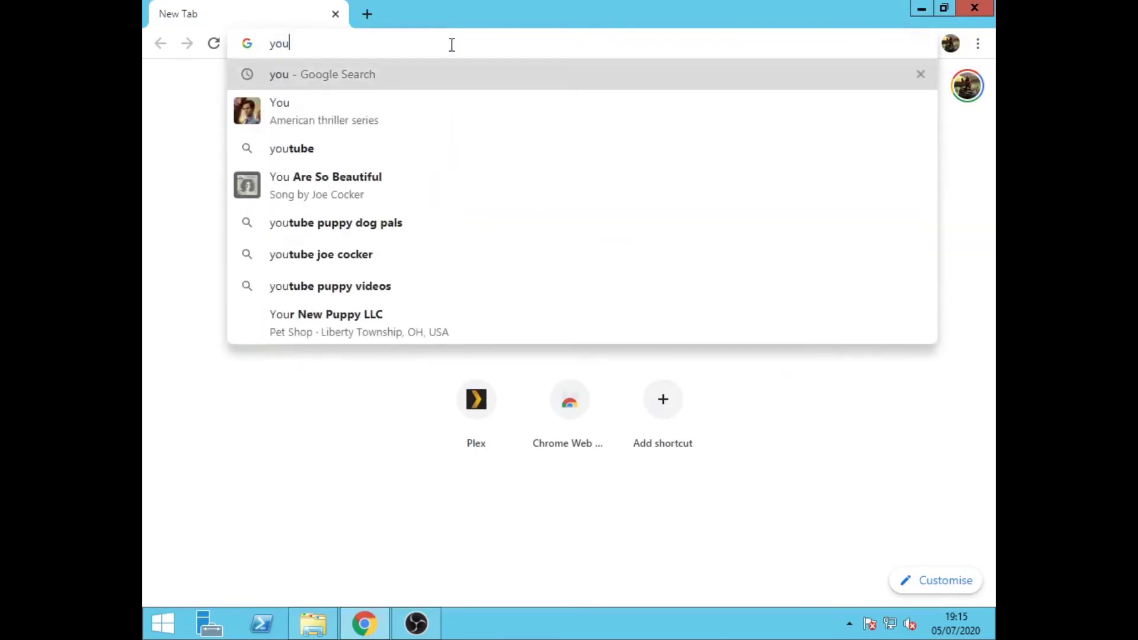
type("tube")
key("Return")
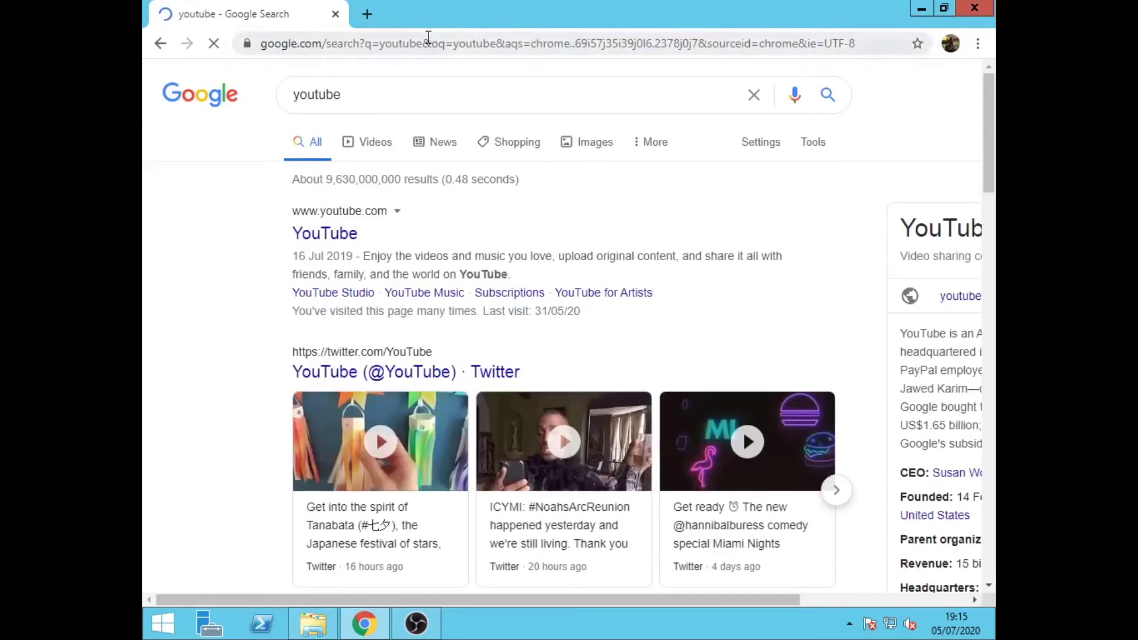
Search 'speedtest', run Google's speed test (88.7 Mbps), then close Chrome
left_click(430, 41)
type("speedtest")
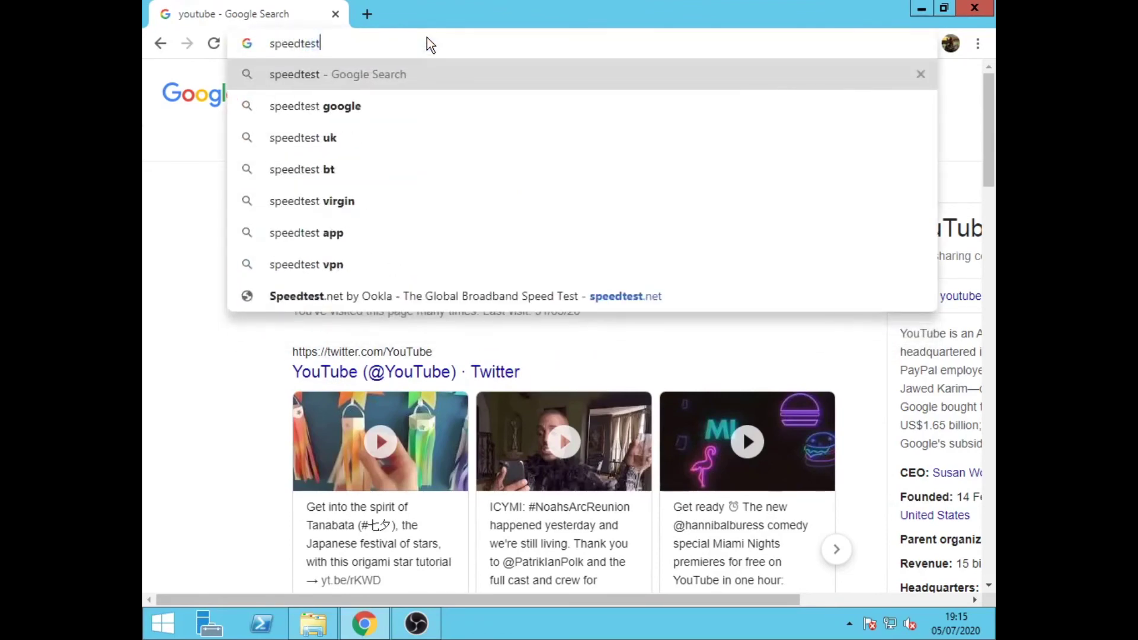
key("Return")
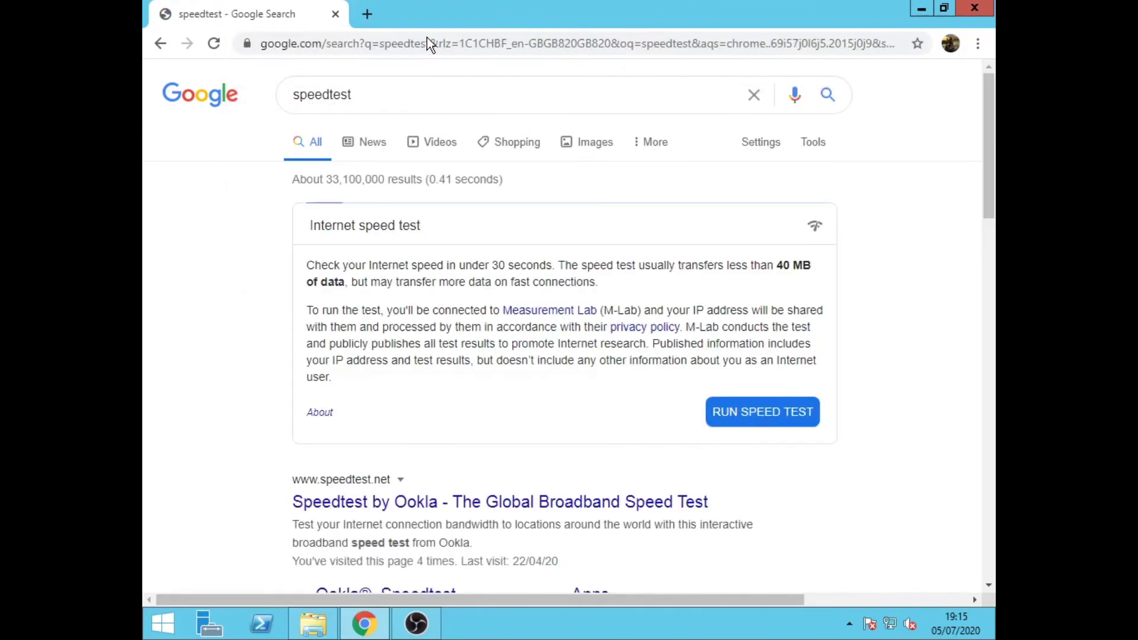
left_click(738, 406)
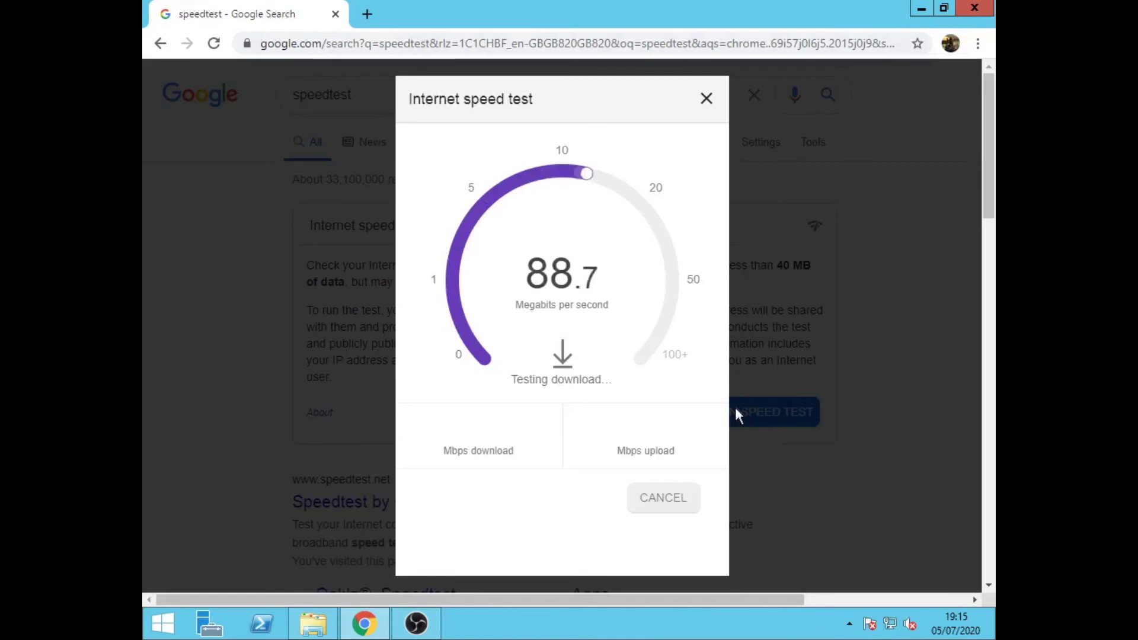
left_click(706, 99)
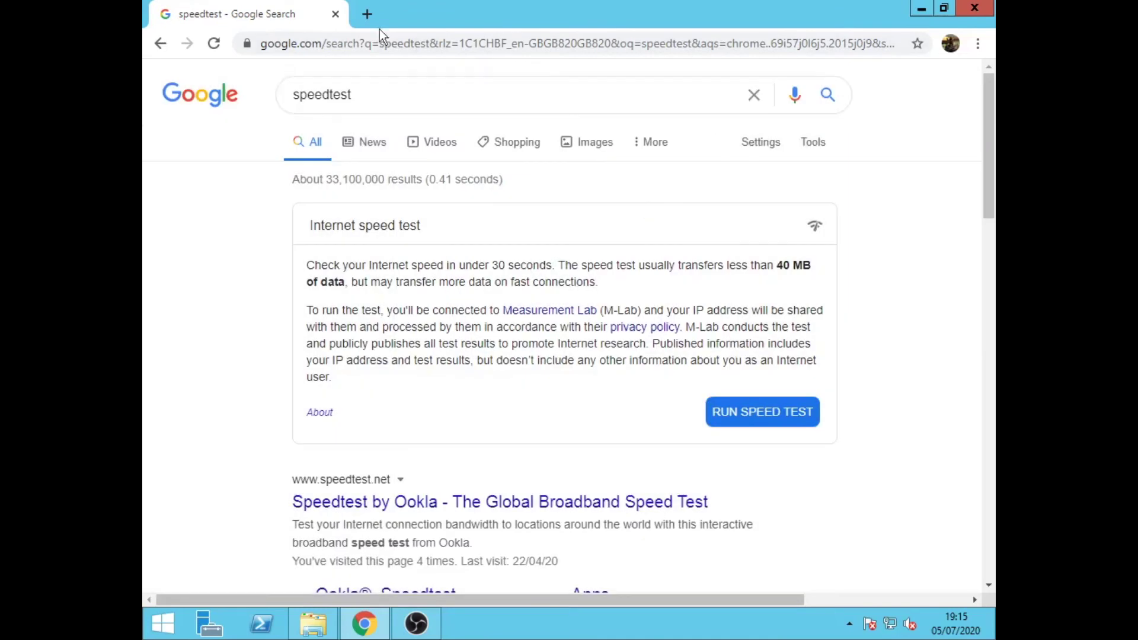
left_click(336, 14)
Go from the tray network icon to the Network and Sharing Center's adapter settings
right_click(890, 624)
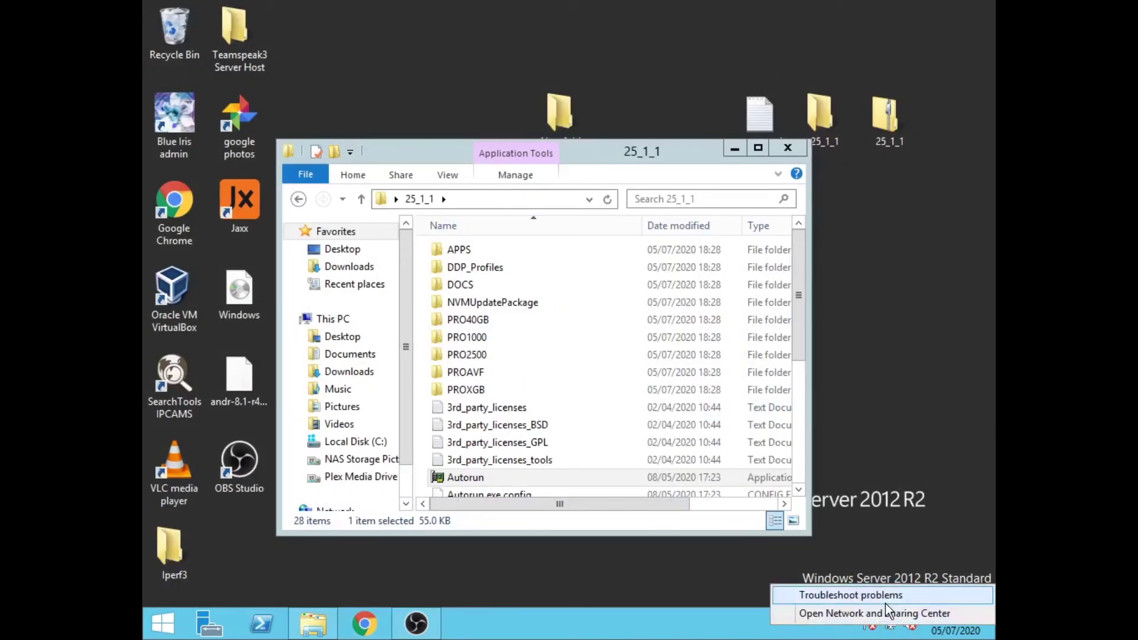
key("Escape")
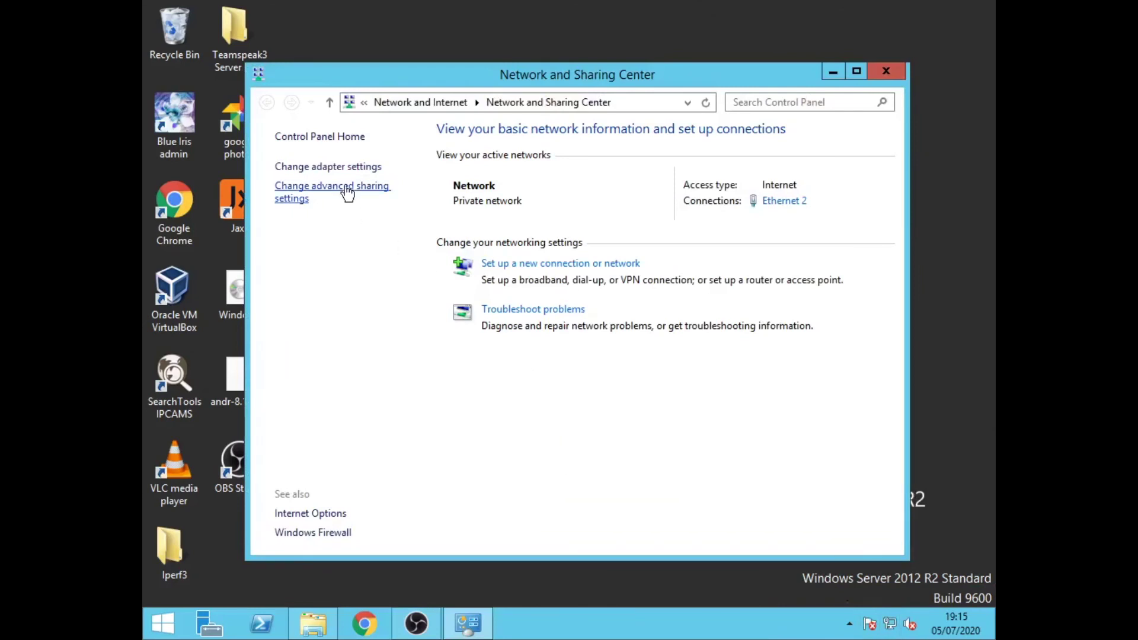
left_click(330, 167)
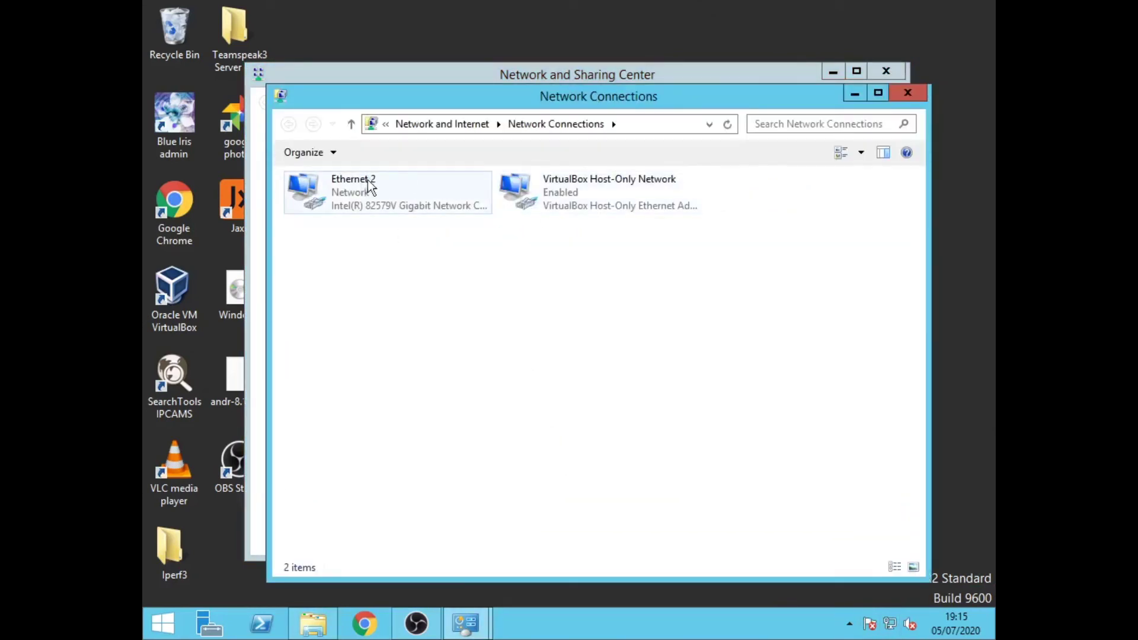
Check Ethernet 2's properties, then its status showing Internet connectivity at 1.0 Gbps
left_click(350, 192)
right_click(418, 197)
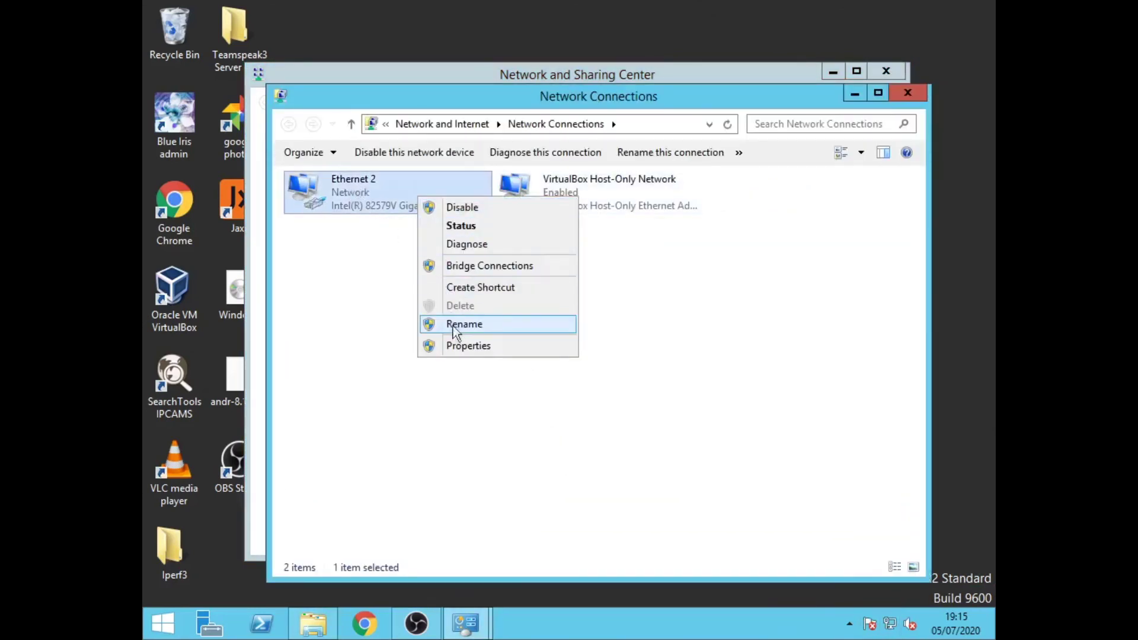
left_click(456, 344)
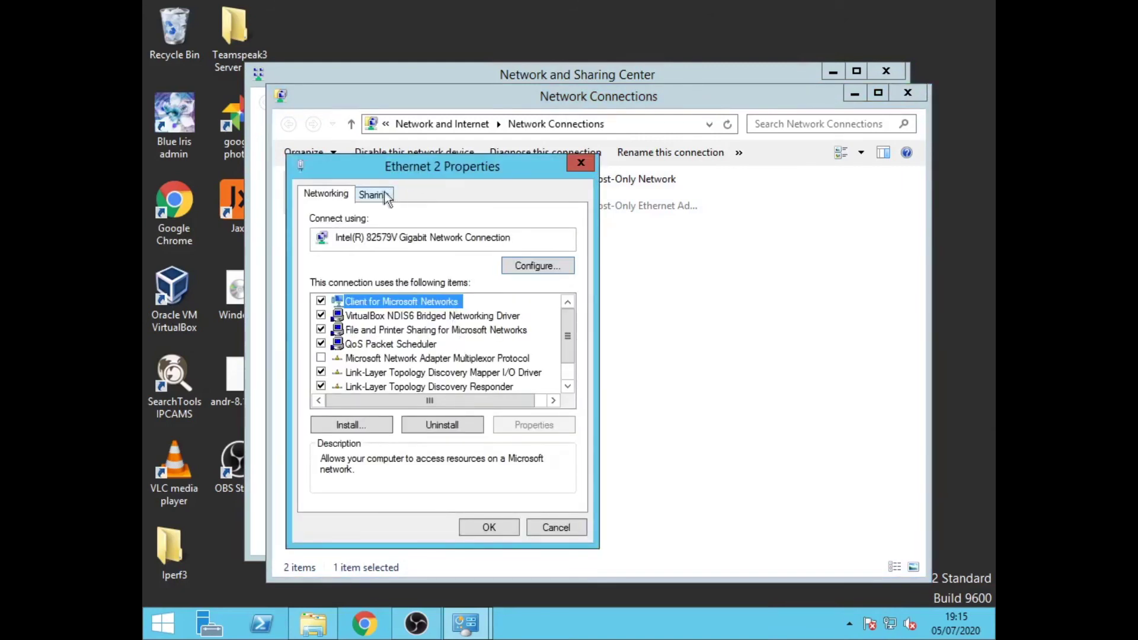
left_click(581, 162)
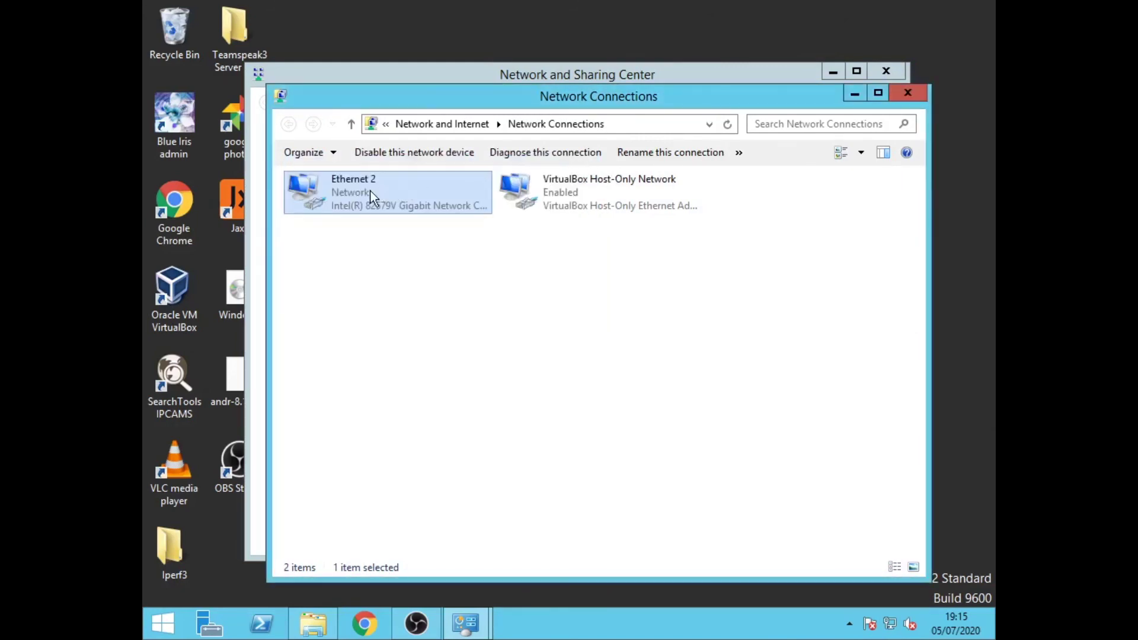
double_click(370, 190)
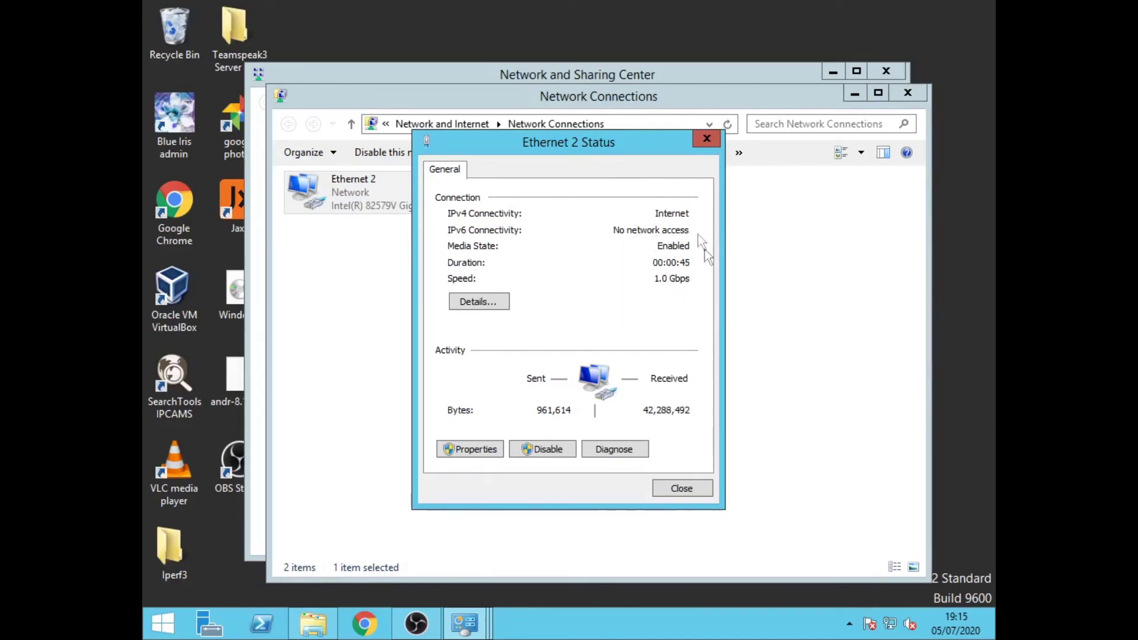
left_click(706, 142)
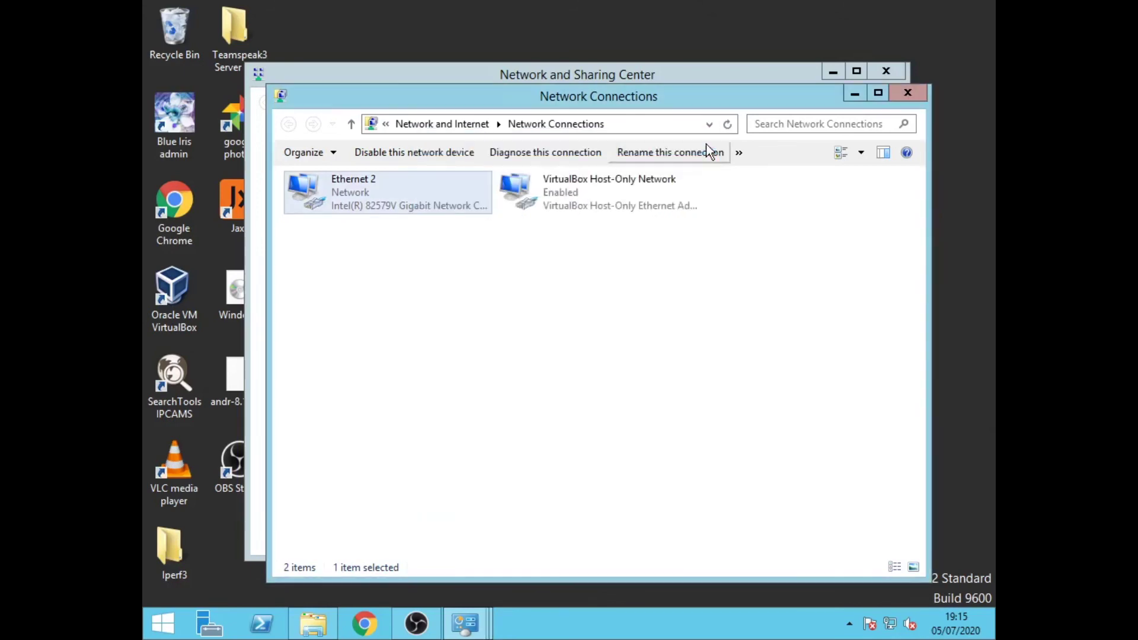
Close Network Connections, Network and Sharing Center, and the 25_1_1 folder window
left_click(908, 94)
left_click(889, 72)
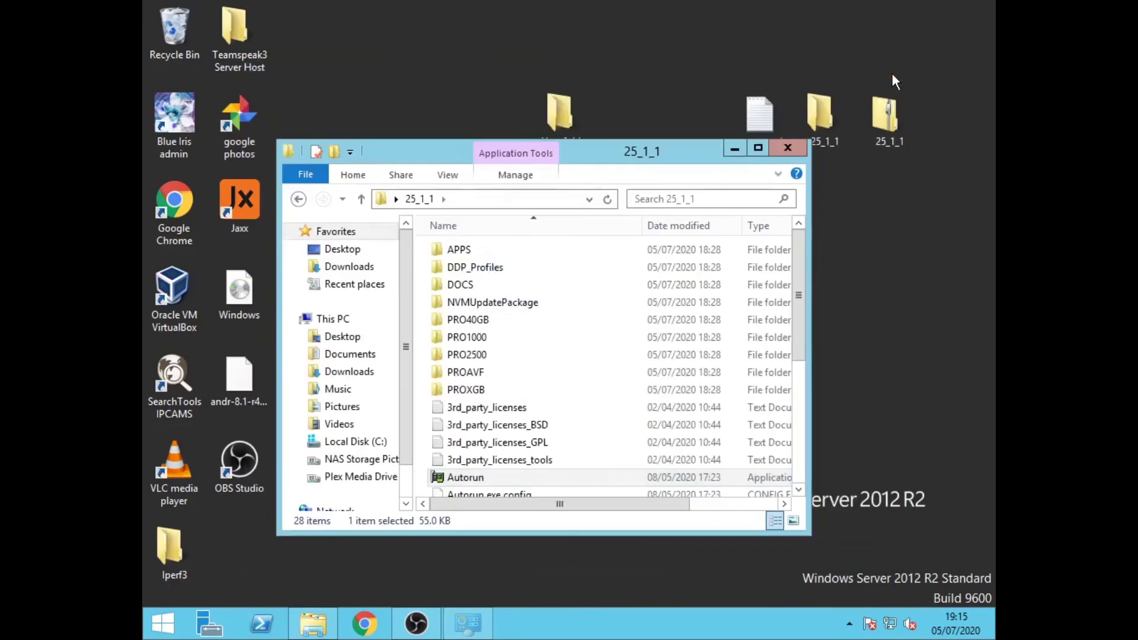
left_click(778, 151)
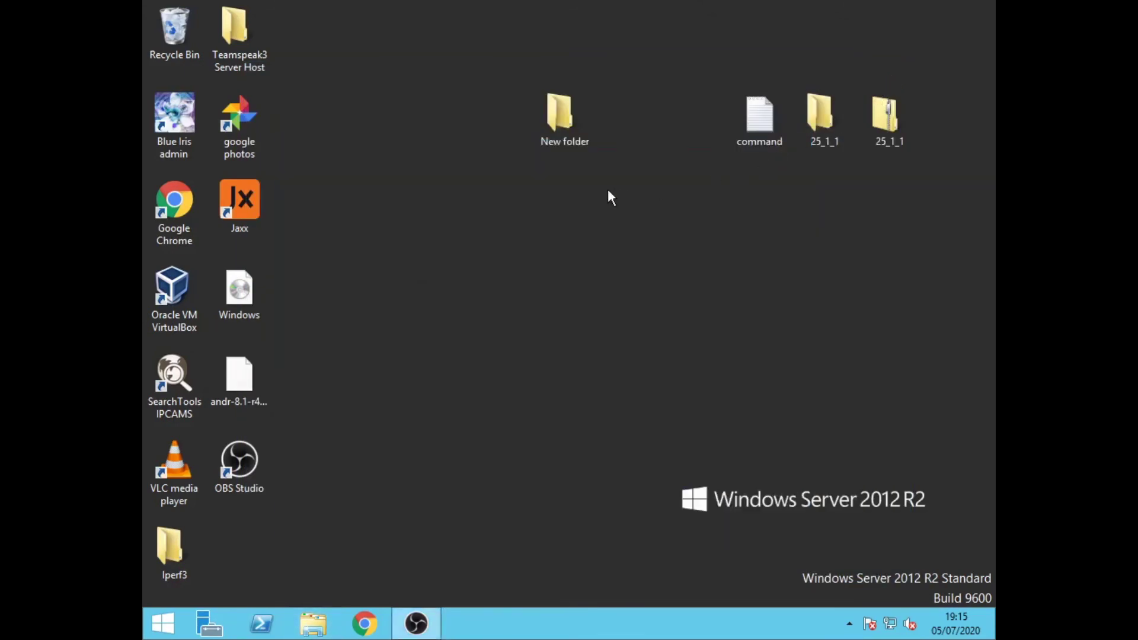